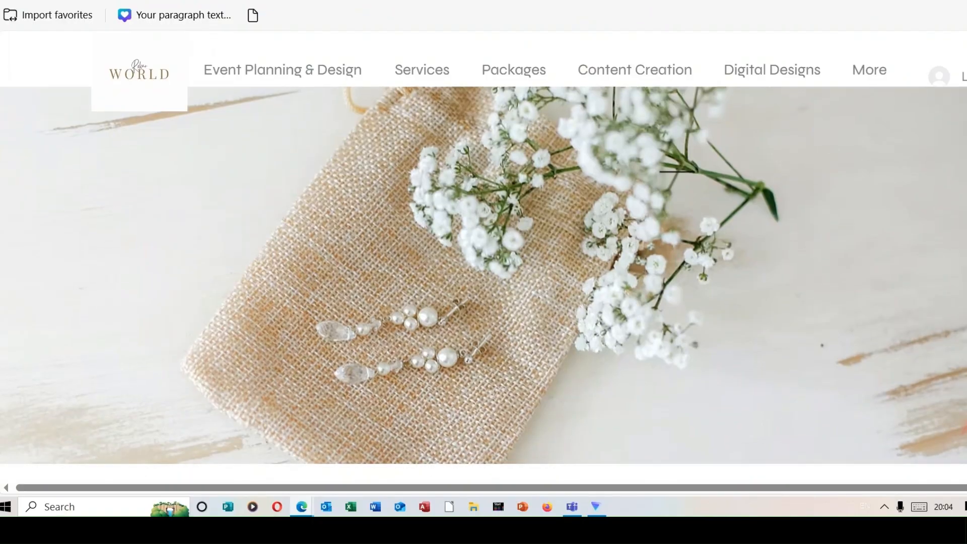
# - Look through the Rokar World home page, its Instagram profile and the What We Do services page
pyautogui.scroll(-3, 484, 273)
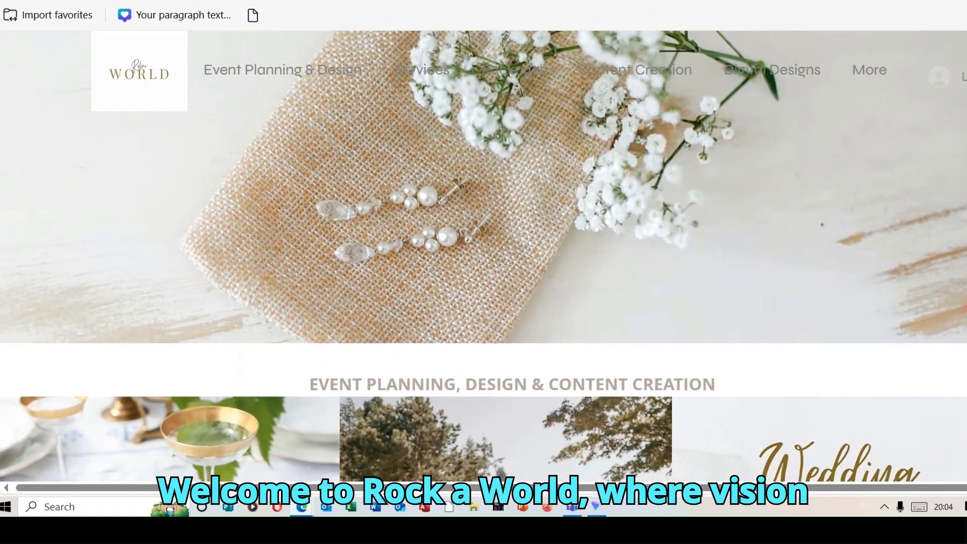
pyautogui.scroll(-3, 483, 272)
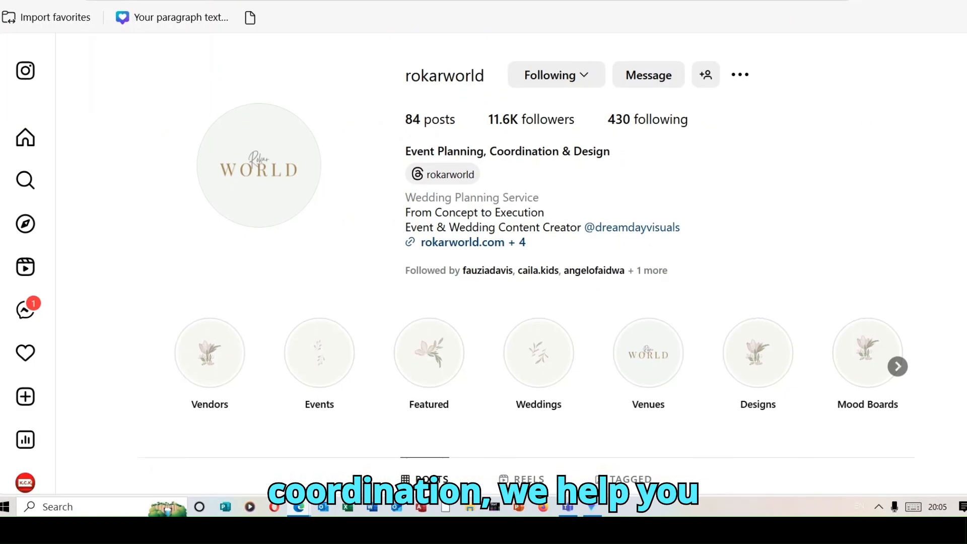
pyautogui.scroll(-8, 483, 272)
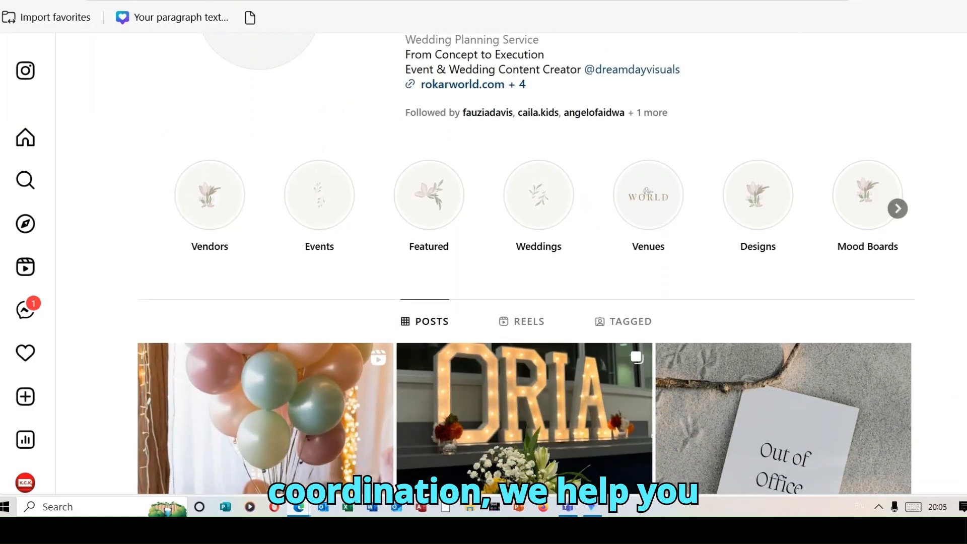
pyautogui.scroll(-6, 484, 273)
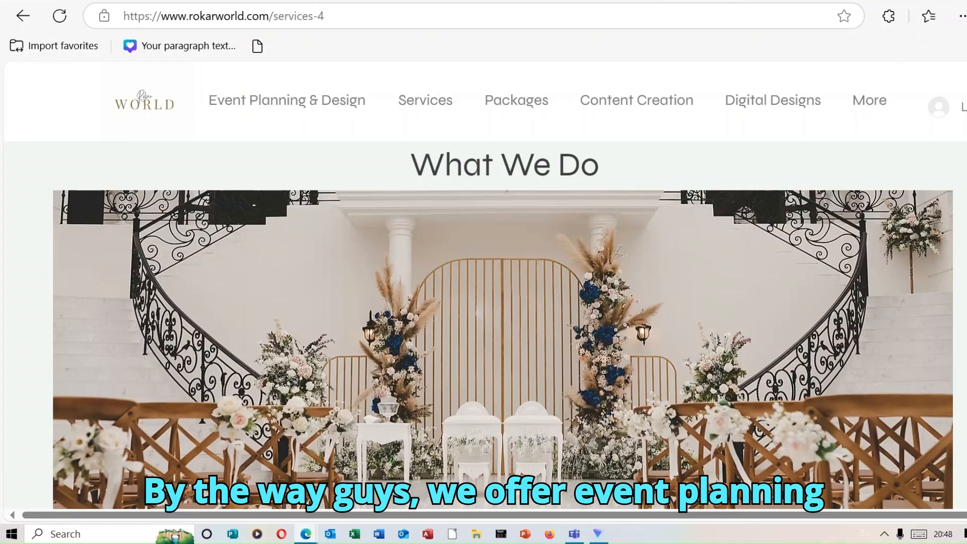
pyautogui.scroll(-10, 366, 120)
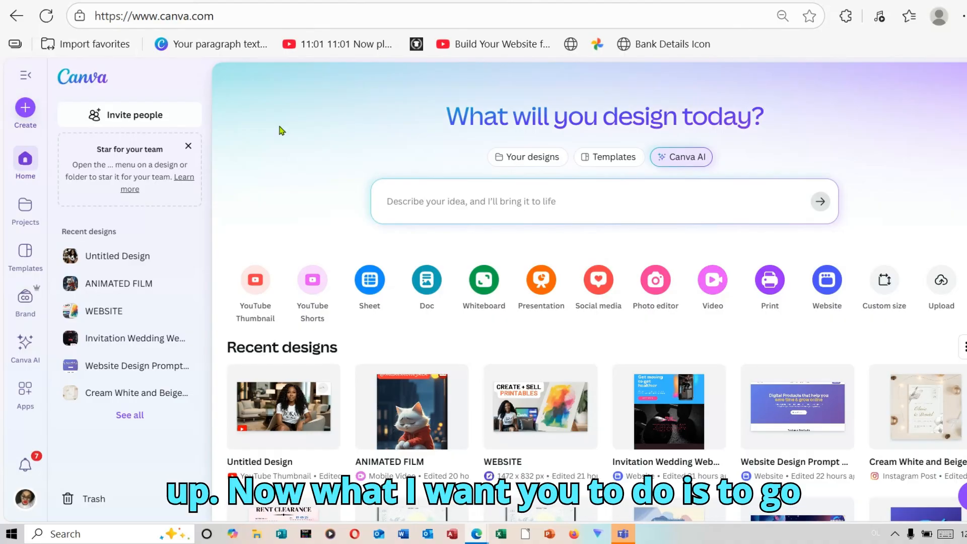
# - Show the Canva templates and filter them by the Website design type
pyautogui.click(598, 160)
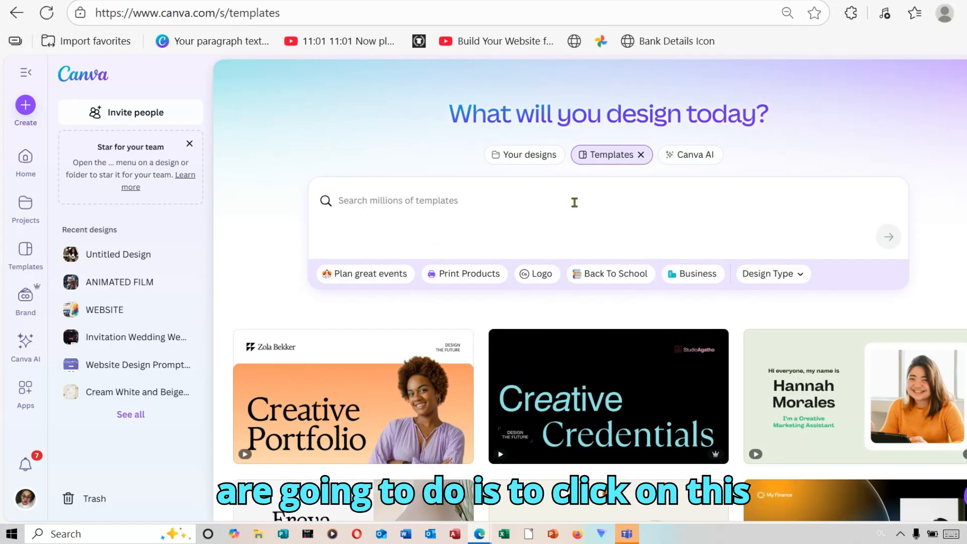
pyautogui.click(804, 276)
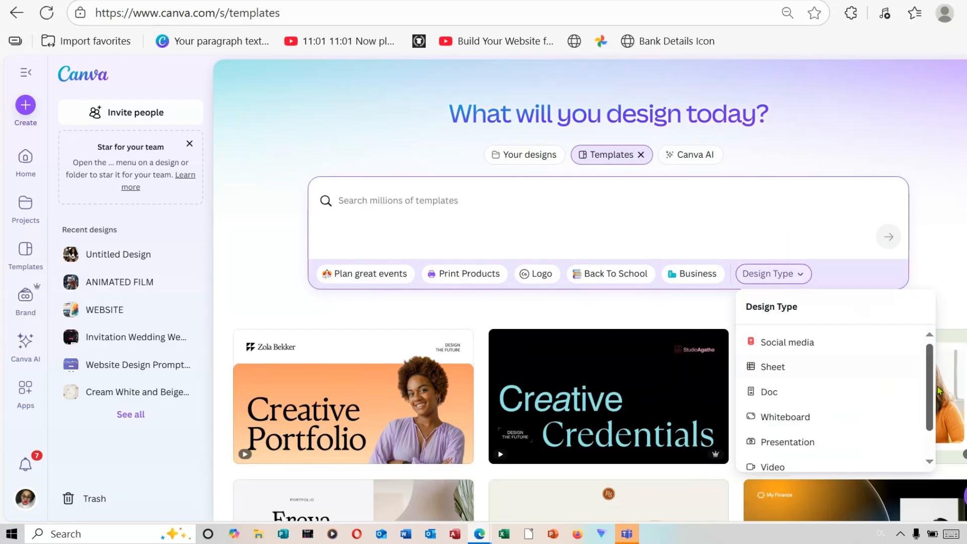
pyautogui.scroll(-1, 931, 391)
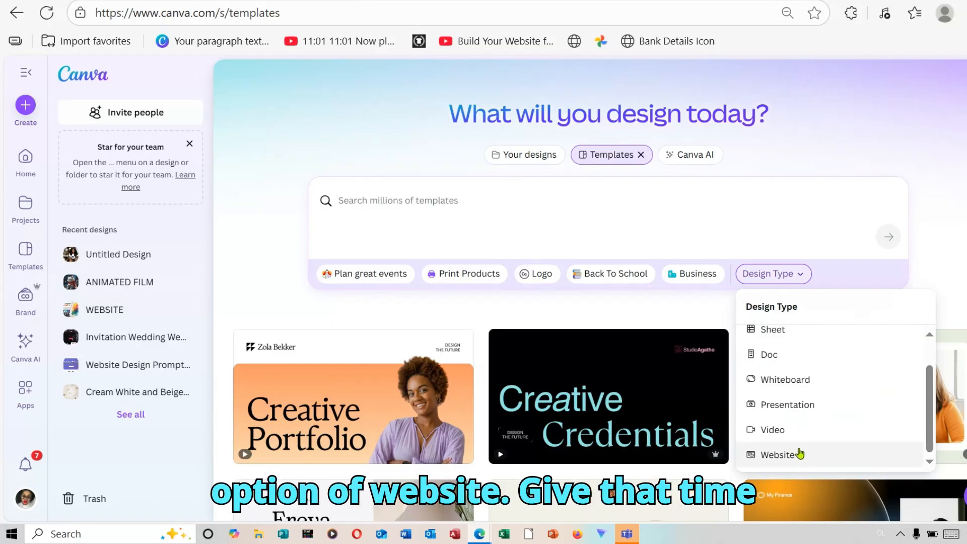
pyautogui.click(800, 455)
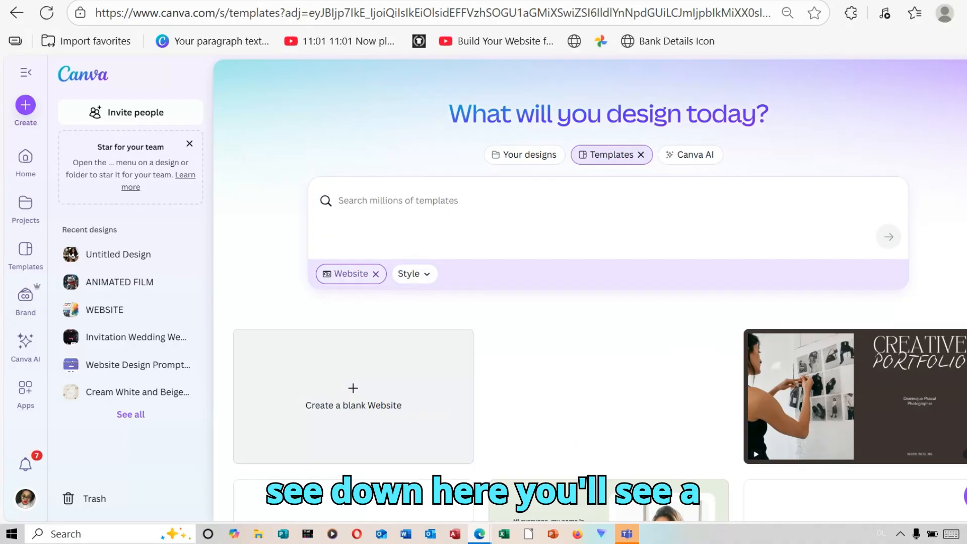
# - Browse the website templates, checking which ones carry the crown symbol and which do not
pyautogui.scroll(-3, 589, 290)
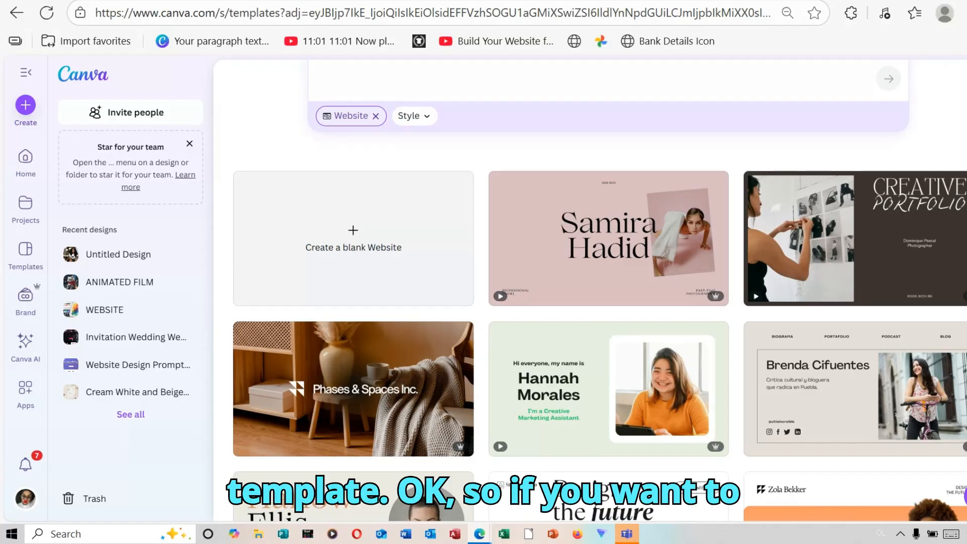
pyautogui.scroll(-1, 590, 289)
pyautogui.scroll(4, 589, 289)
pyautogui.scroll(-4, 589, 290)
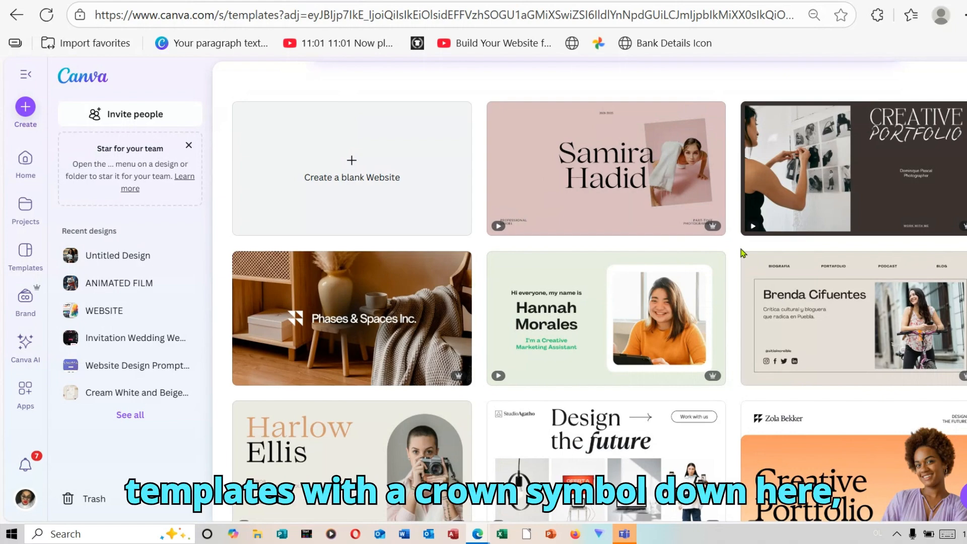
pyautogui.moveTo(714, 225)
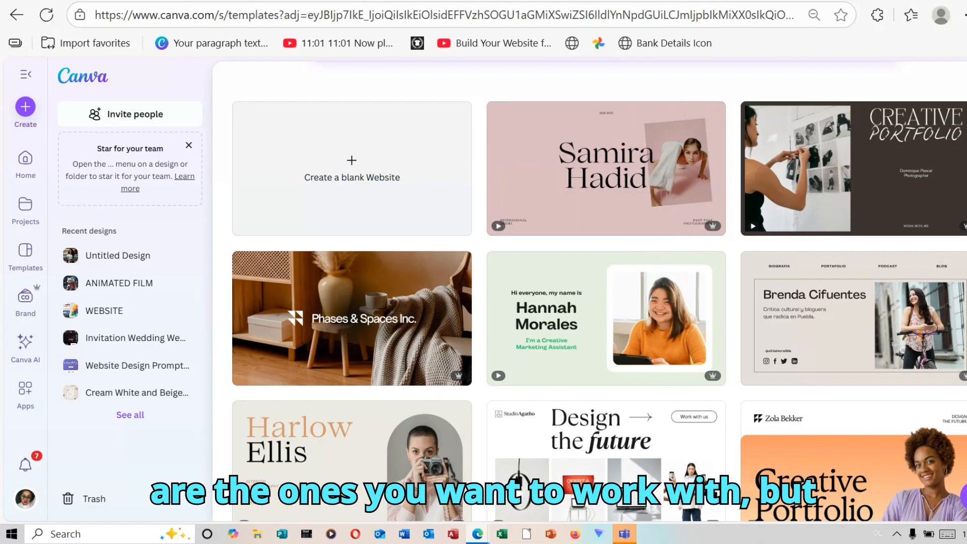
pyautogui.scroll(-7, 600, 291)
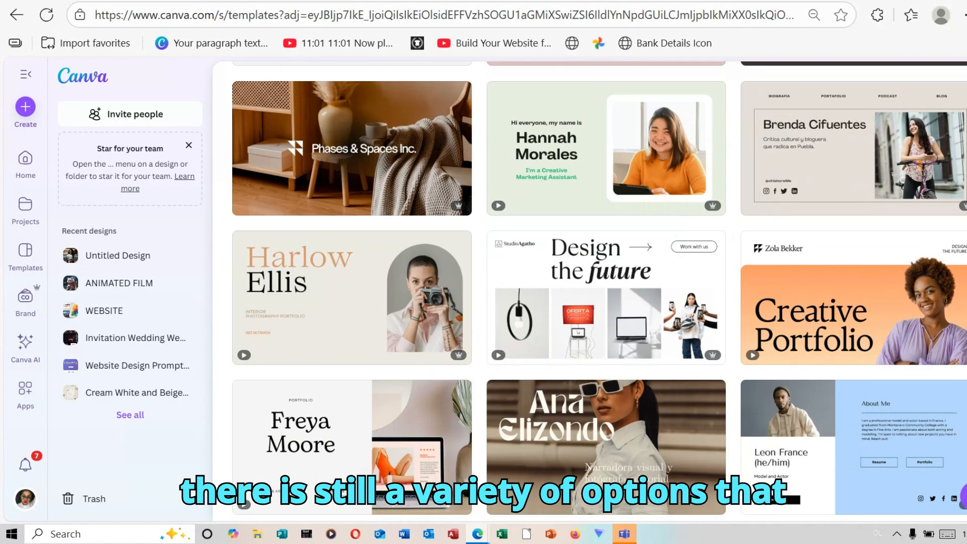
pyautogui.scroll(-1, 600, 291)
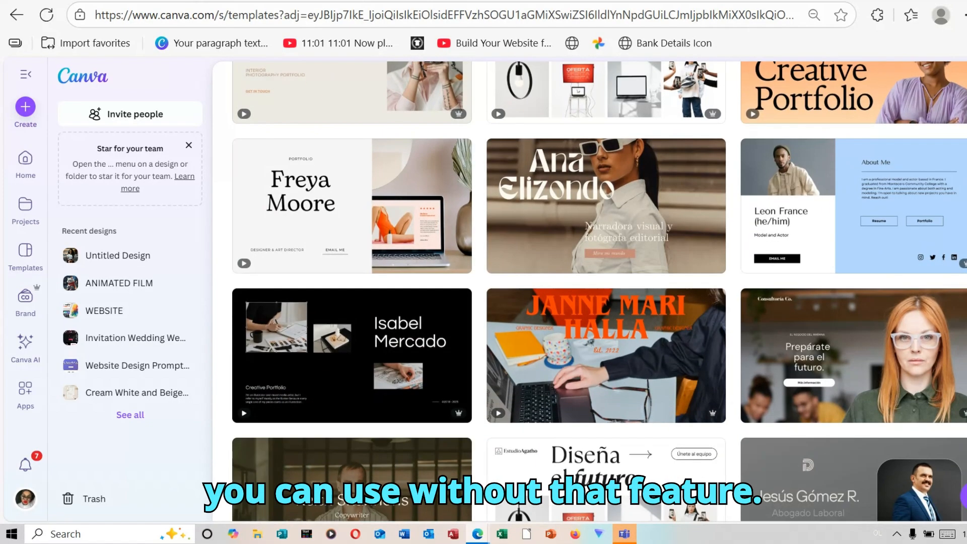
pyautogui.scroll(-2, 600, 291)
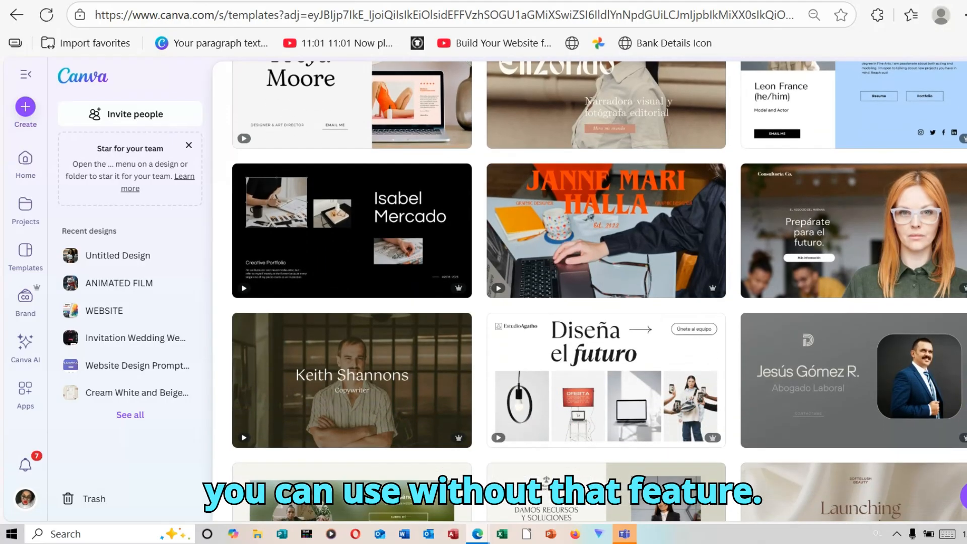
# - Choose the Branding Portfolio Website template in White Grey Black Light Classic Minimal Style and open it for customizing
pyautogui.scroll(2, 599, 291)
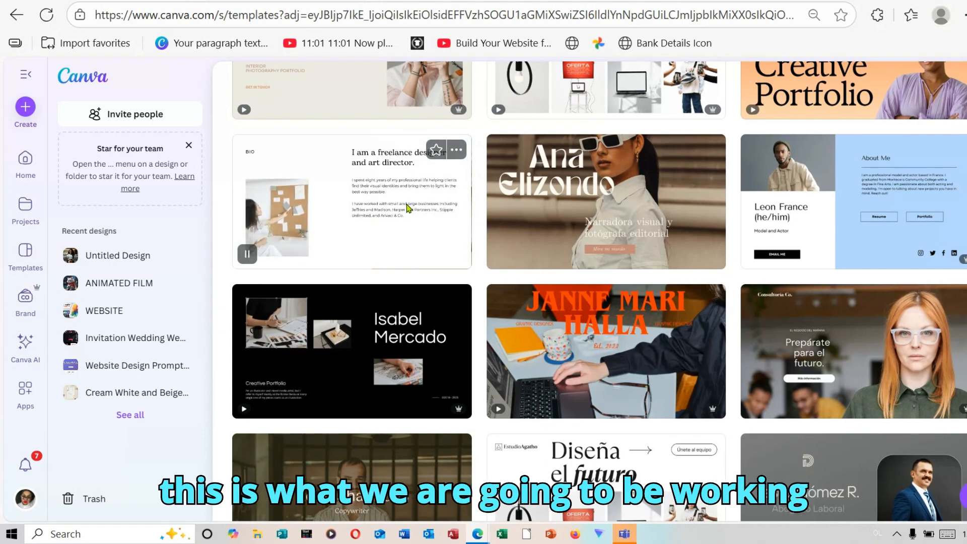
pyautogui.click(408, 207)
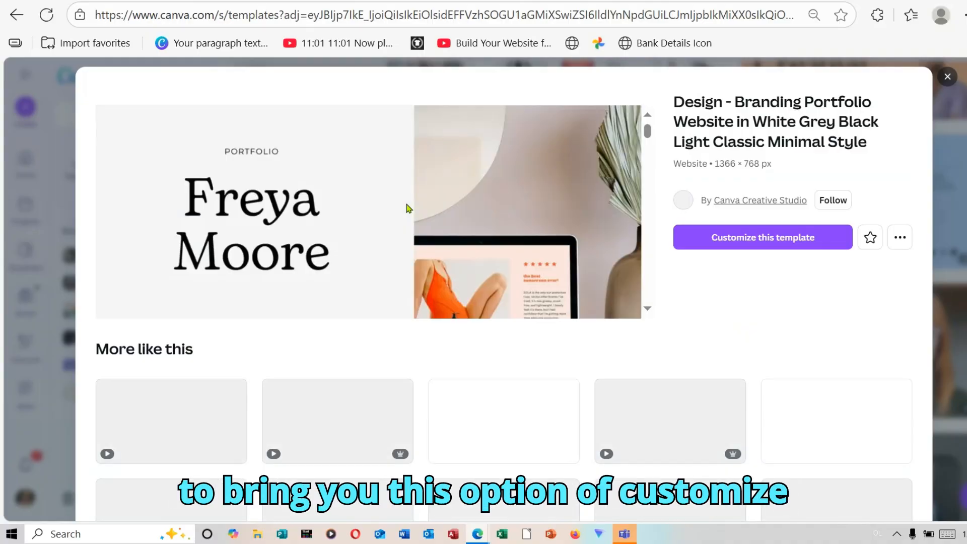
pyautogui.click(776, 242)
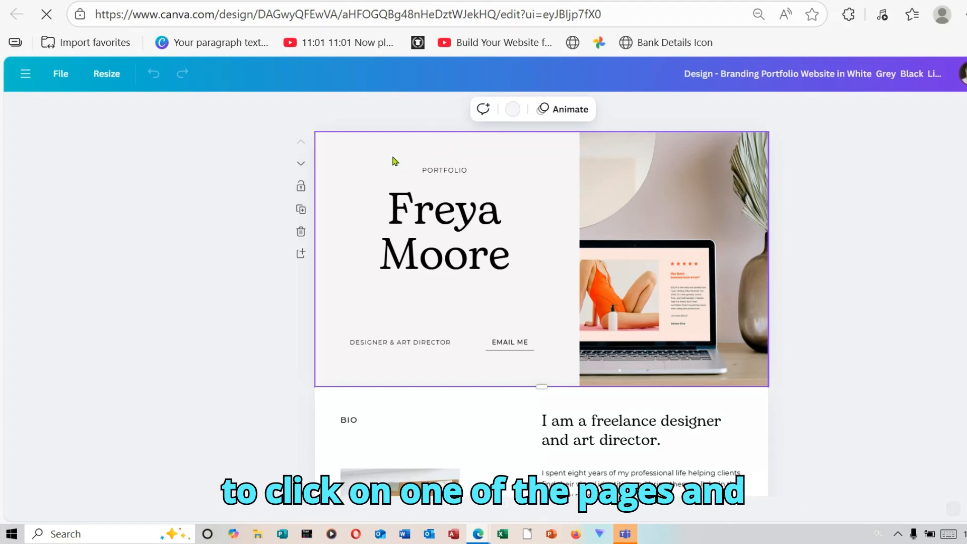
# - Change the first section's background to the default turquoise and apply that colour change to the whole design
pyautogui.click(519, 114)
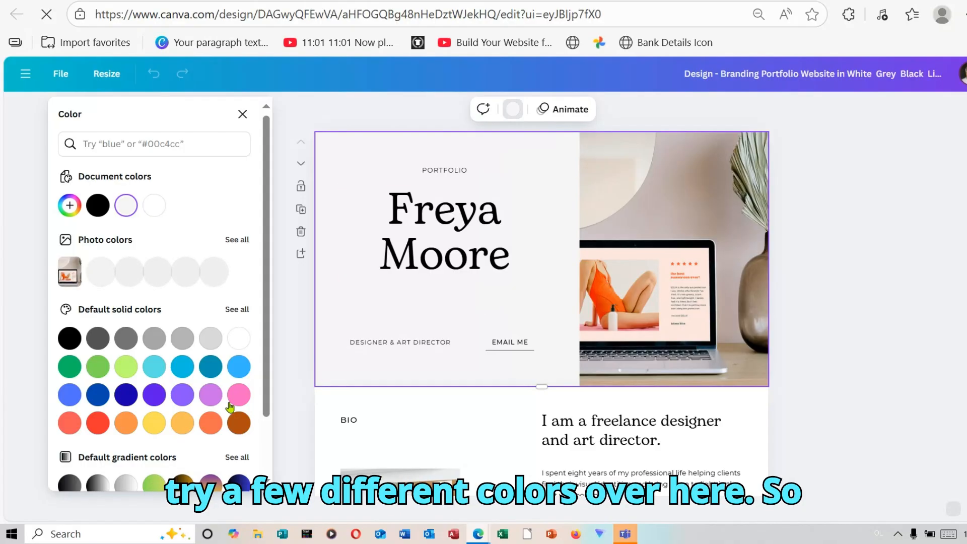
pyautogui.click(126, 394)
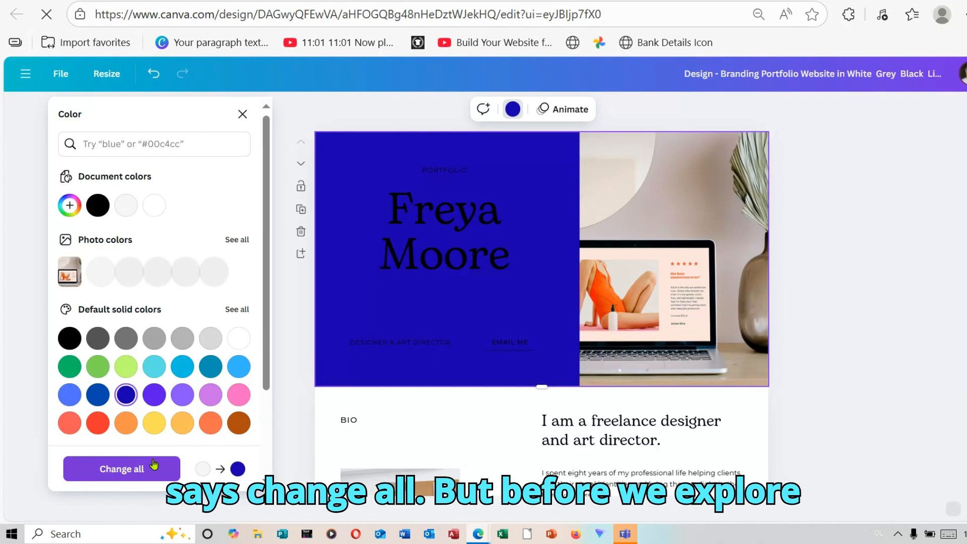
pyautogui.click(157, 369)
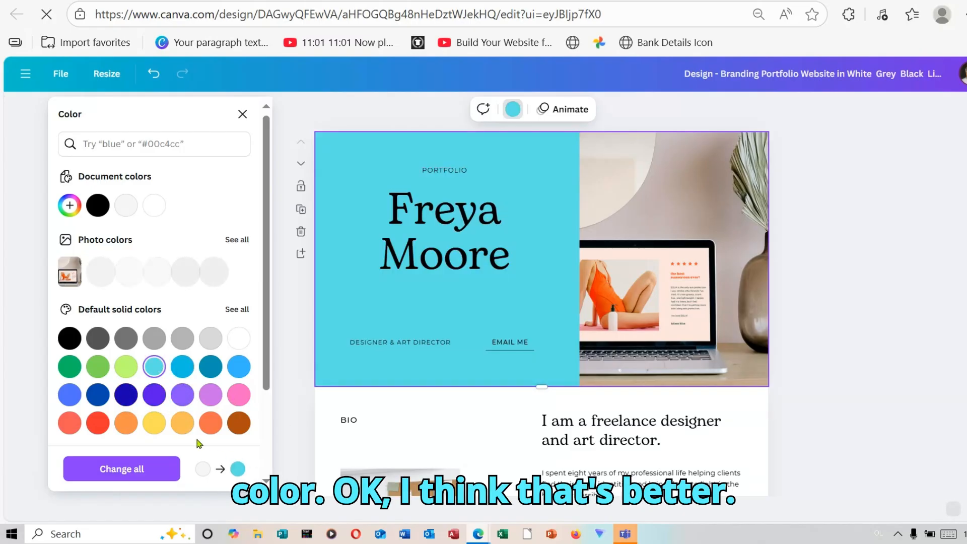
pyautogui.click(136, 469)
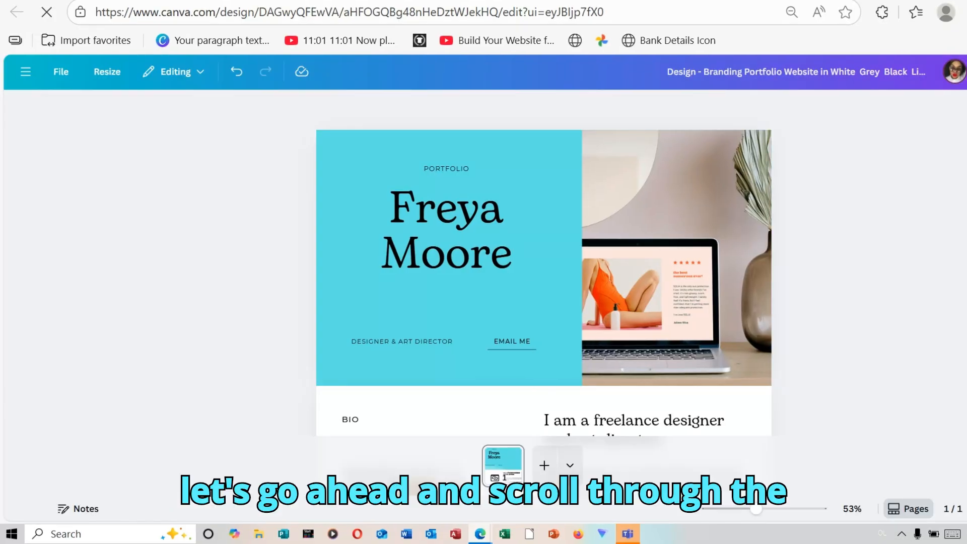
# - Review all sections of the website design to see where the background colour has been changed
pyautogui.scroll(-2, 544, 262)
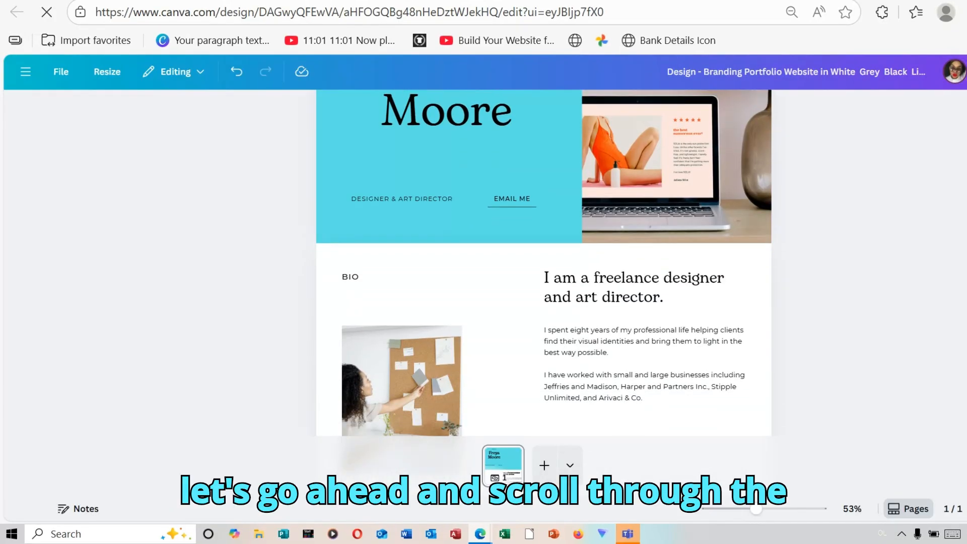
pyautogui.scroll(-8, 544, 262)
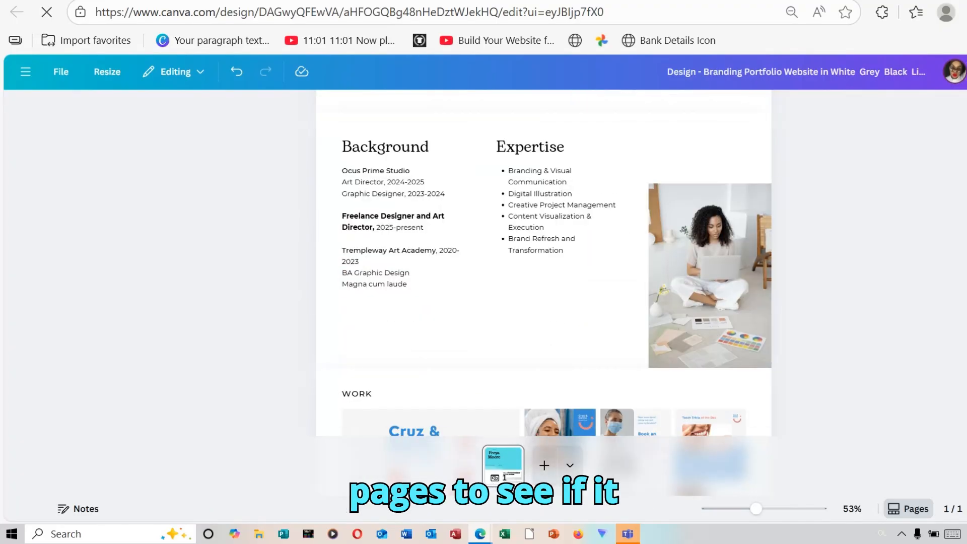
pyautogui.scroll(-10, 544, 262)
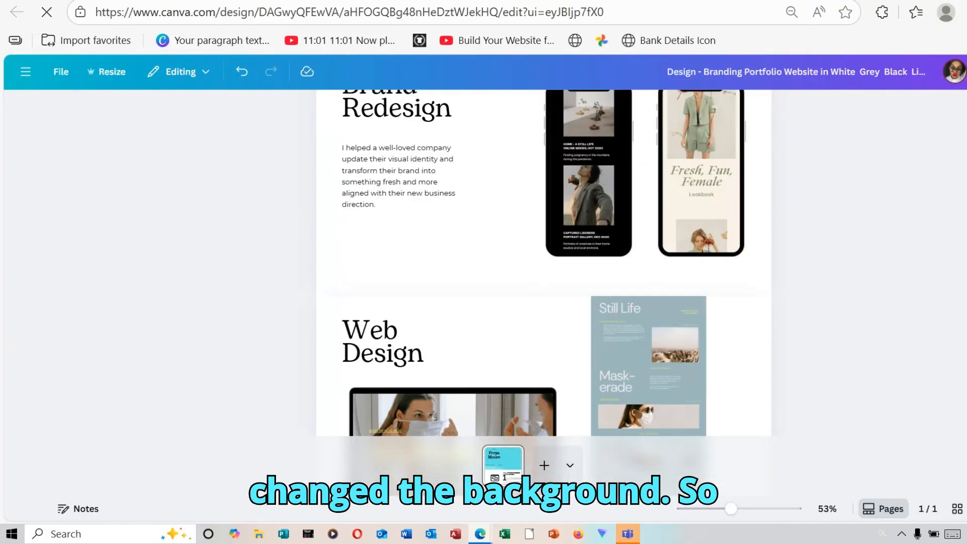
pyautogui.scroll(-10, 544, 261)
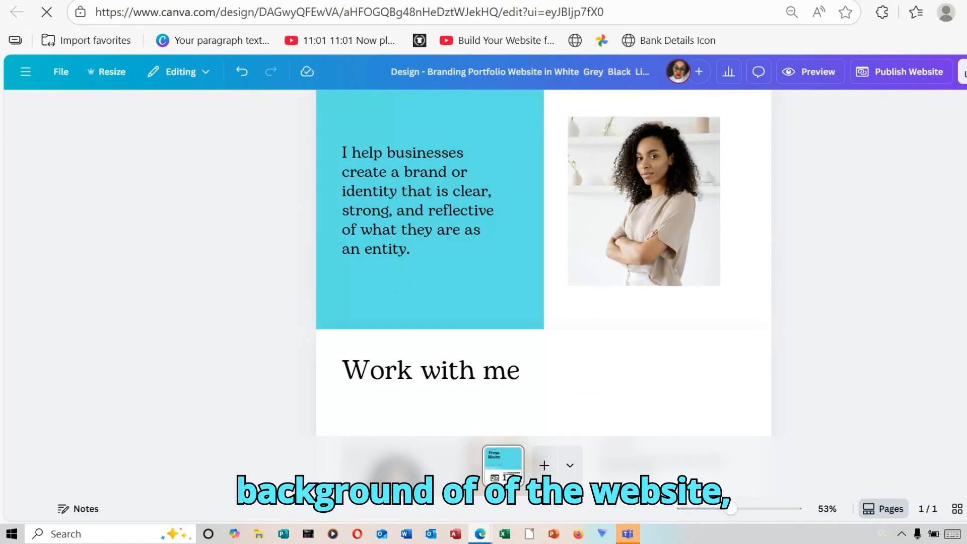
pyautogui.scroll(-4, 543, 262)
pyautogui.scroll(4, 543, 262)
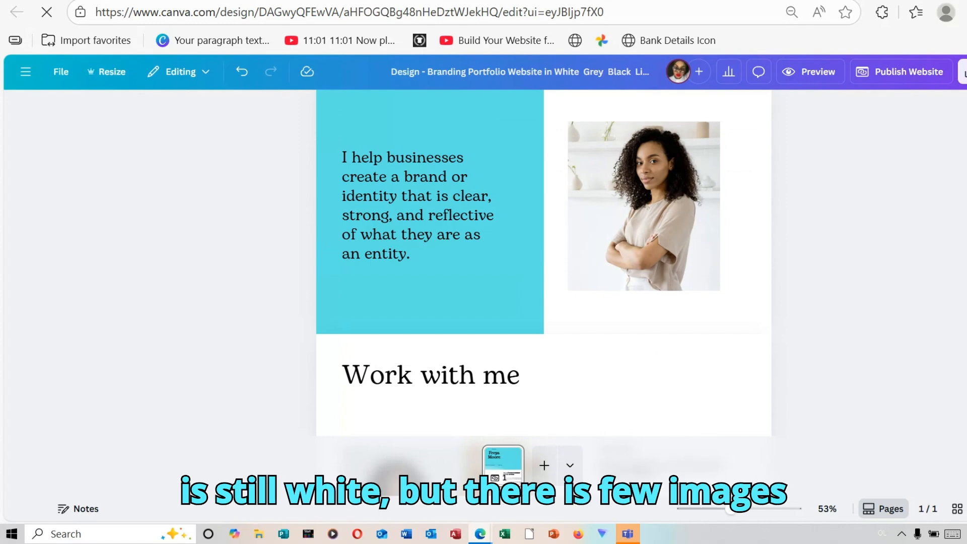
pyautogui.scroll(3, 543, 262)
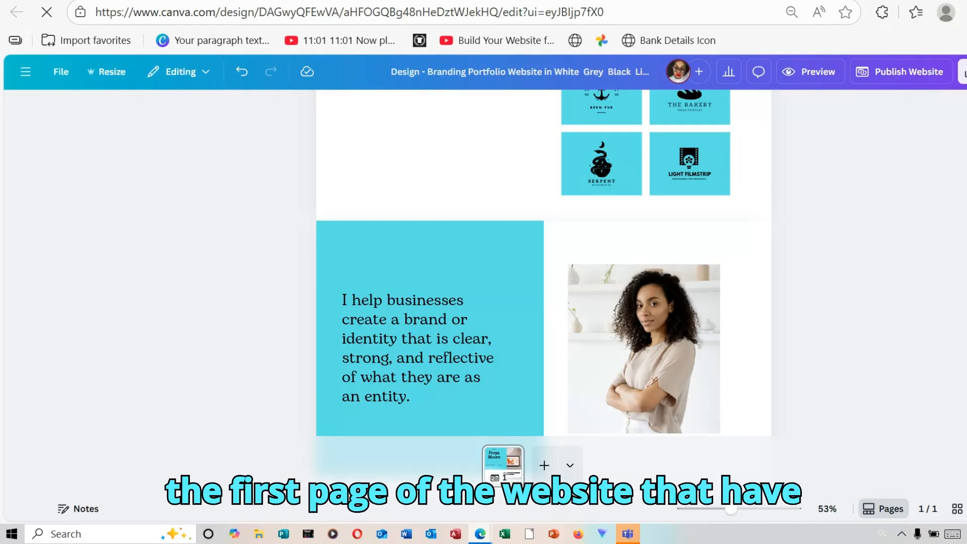
pyautogui.scroll(3, 543, 262)
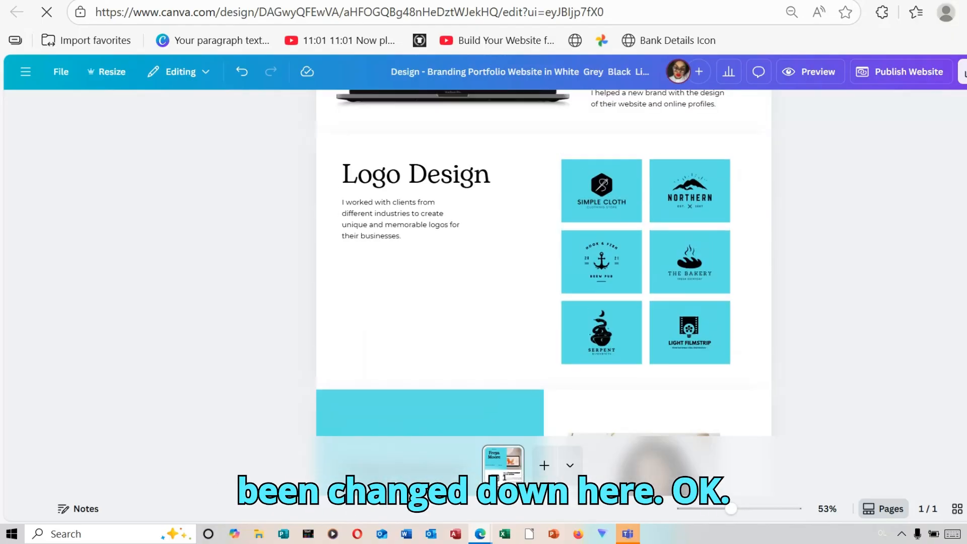
pyautogui.scroll(2, 543, 262)
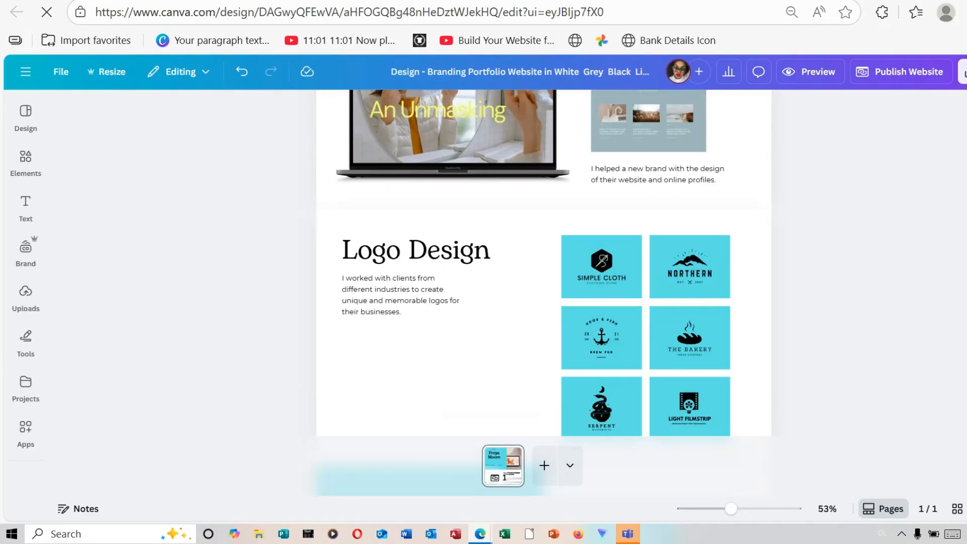
pyautogui.scroll(6, 543, 262)
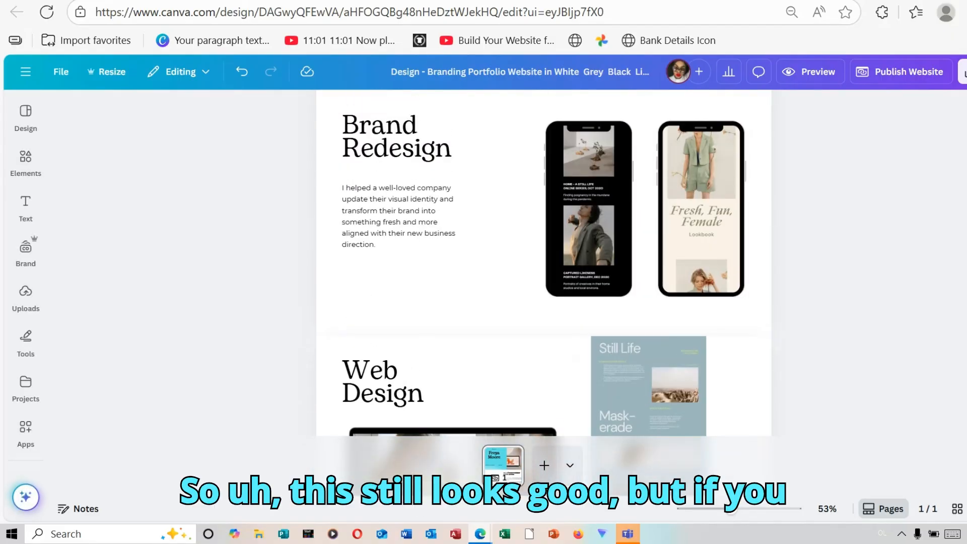
pyautogui.scroll(-5, 543, 262)
pyautogui.scroll(7, 544, 262)
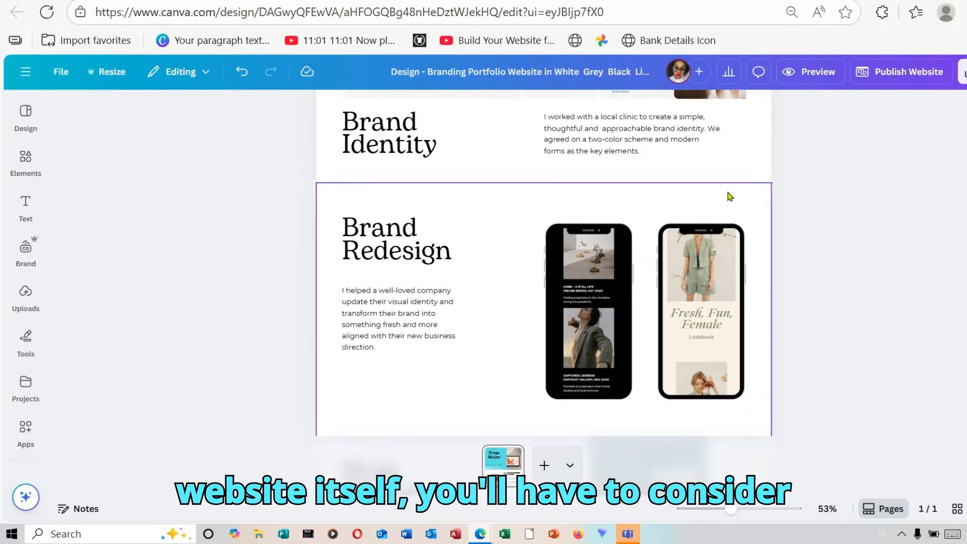
# - Change the Brand Redesign section's background to the default pink and apply that colour change to the whole design
pyautogui.click(730, 196)
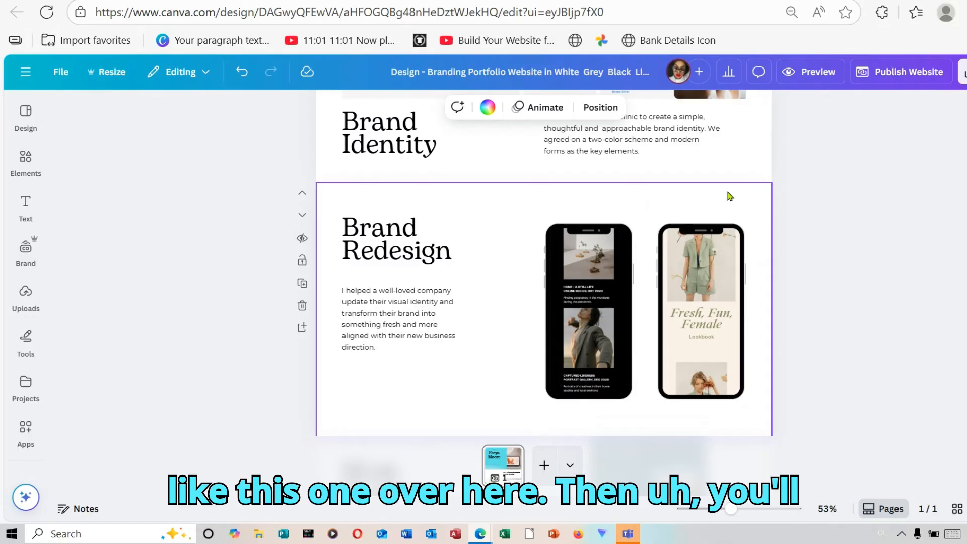
pyautogui.click(490, 111)
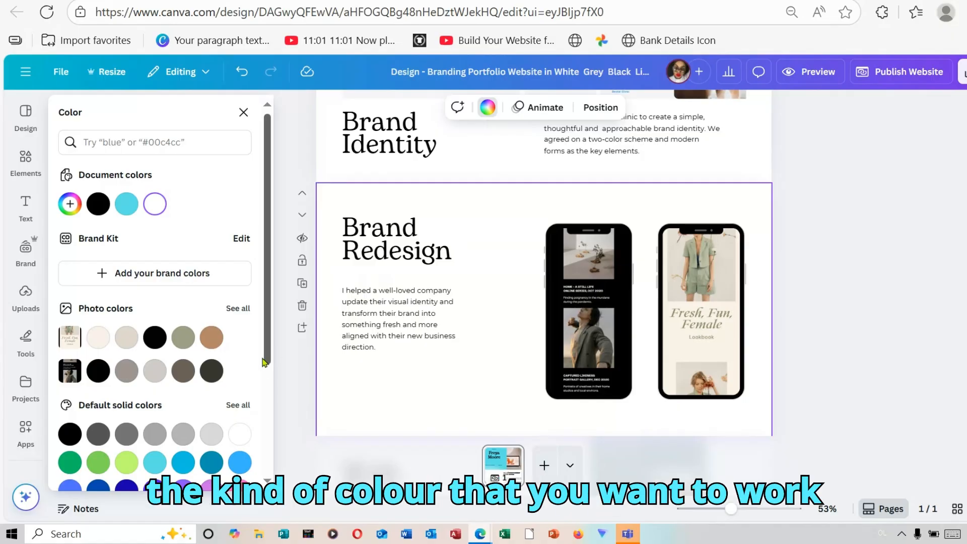
pyautogui.moveTo(269, 363); pyautogui.dragTo(293, 479)
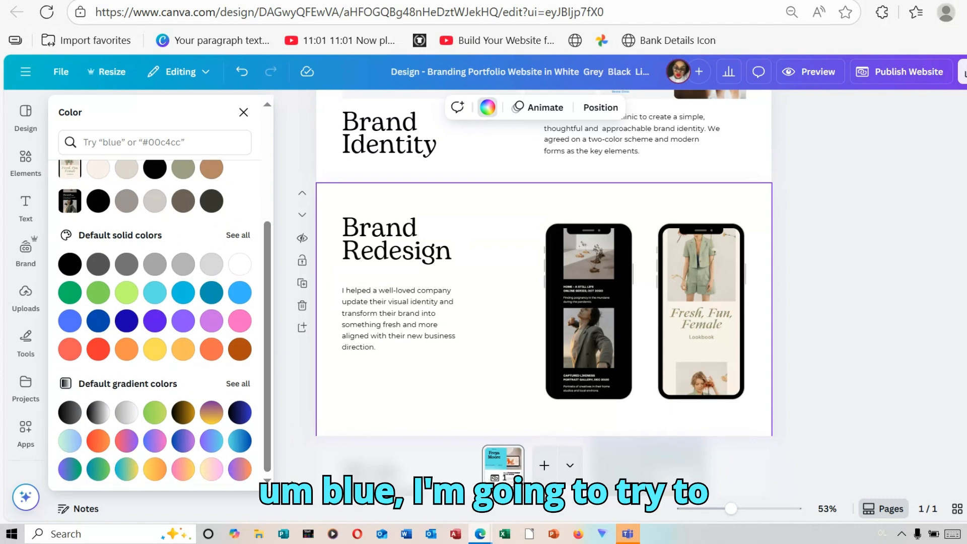
pyautogui.click(240, 321)
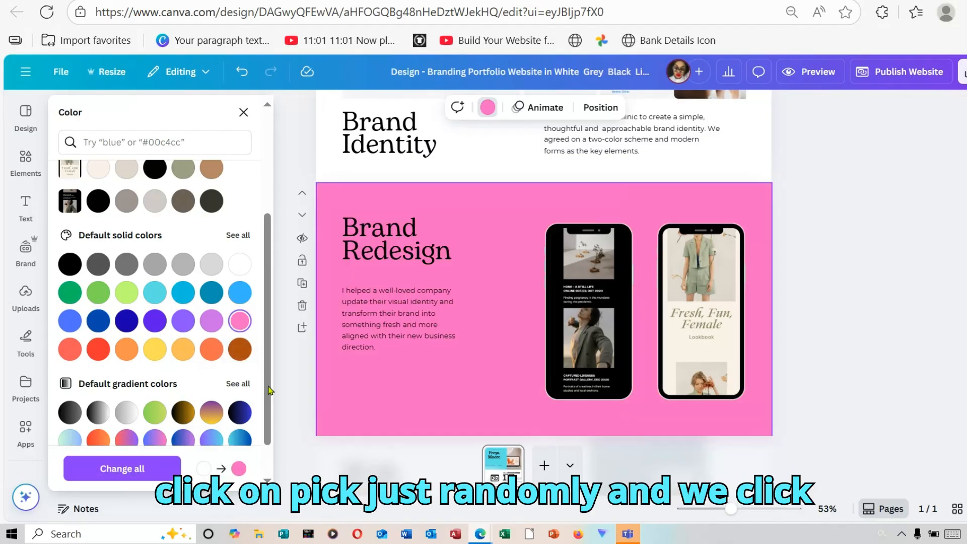
pyautogui.click(129, 473)
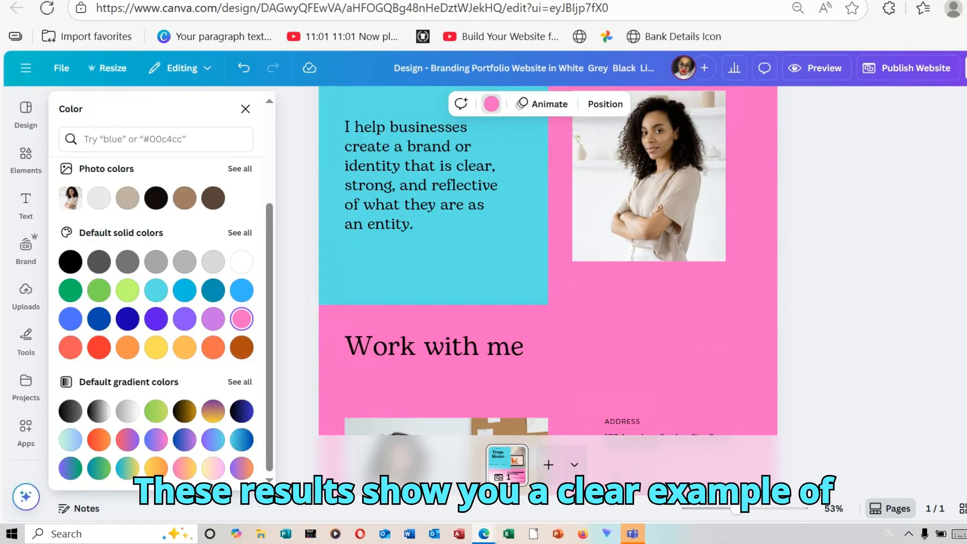
# - Undo the design-wide pink change and the Brand Redesign section's pink background, and check the sections' colours
pyautogui.scroll(10, 549, 262)
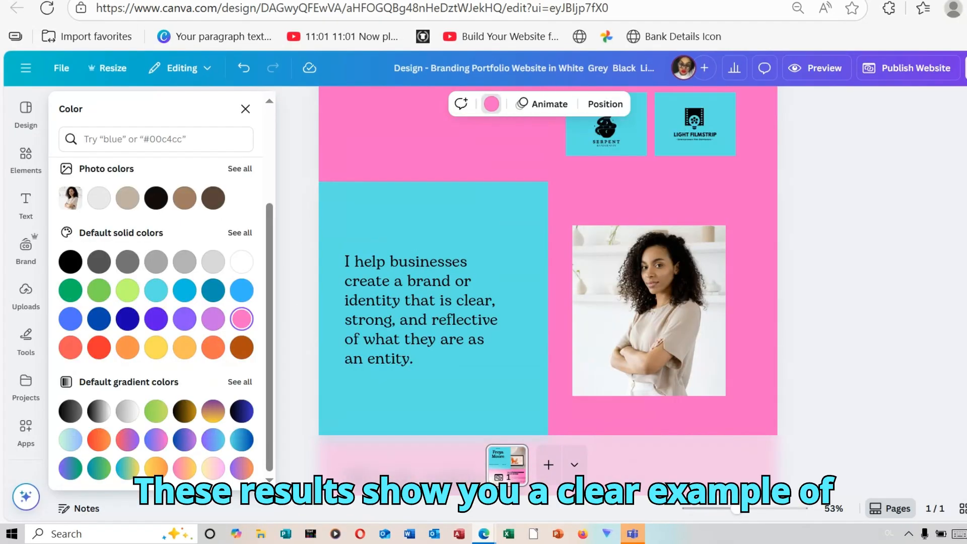
pyautogui.scroll(10, 549, 262)
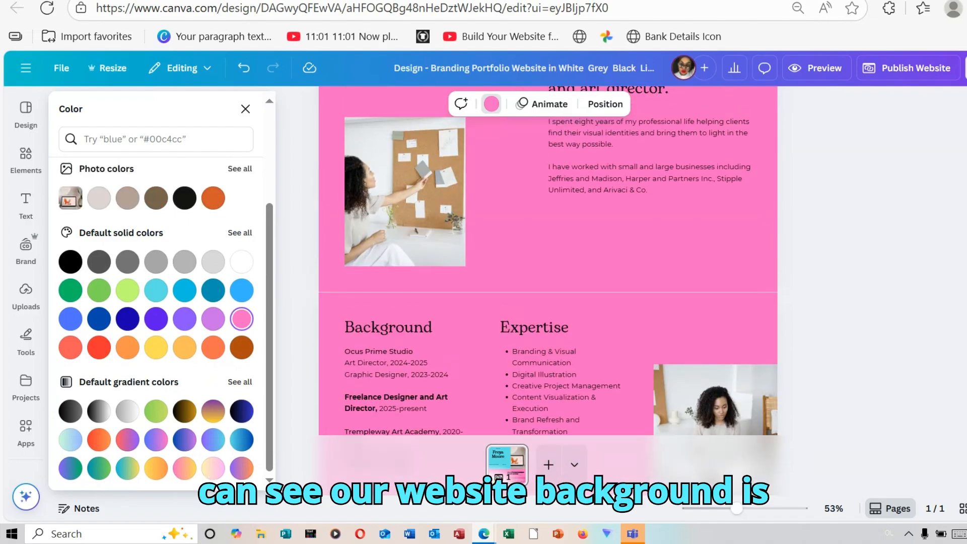
pyautogui.scroll(8, 548, 262)
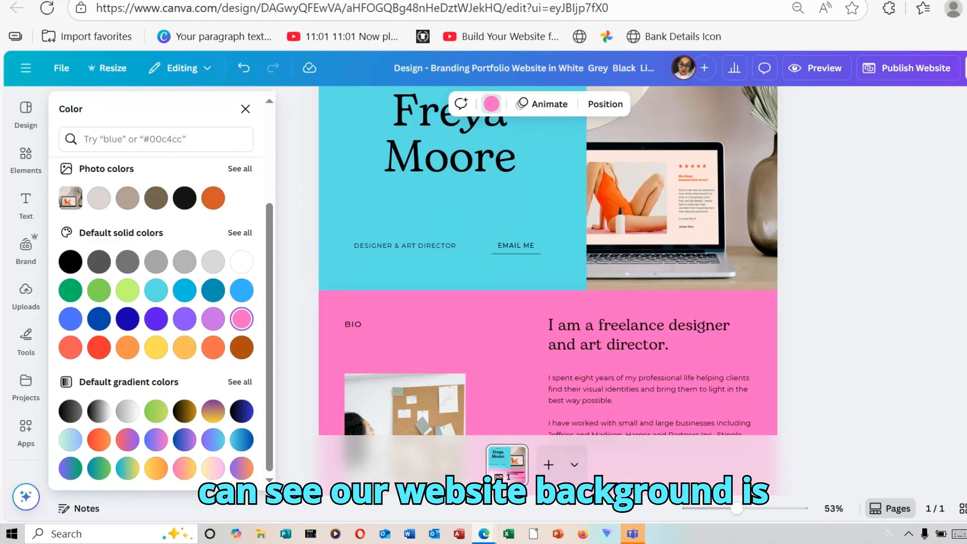
pyautogui.scroll(-4, 549, 262)
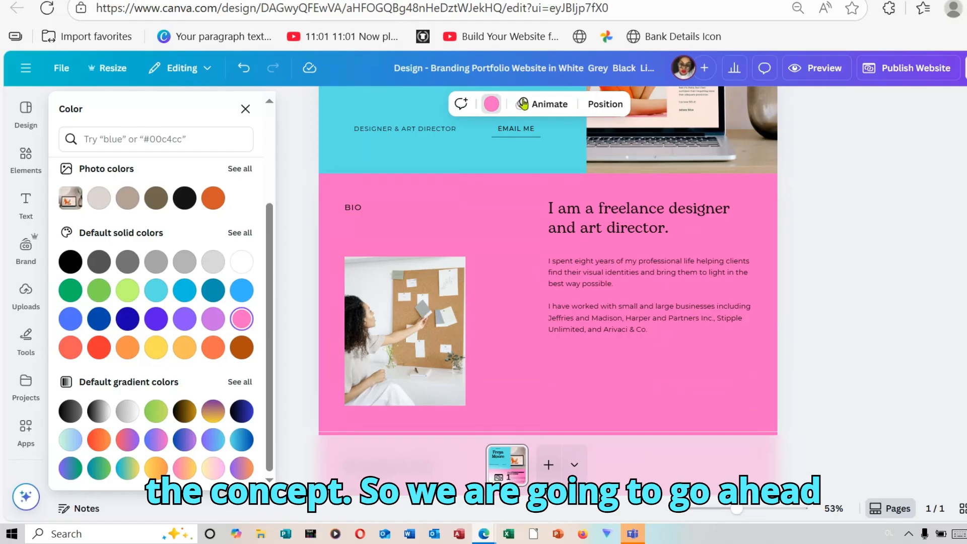
pyautogui.click(244, 69)
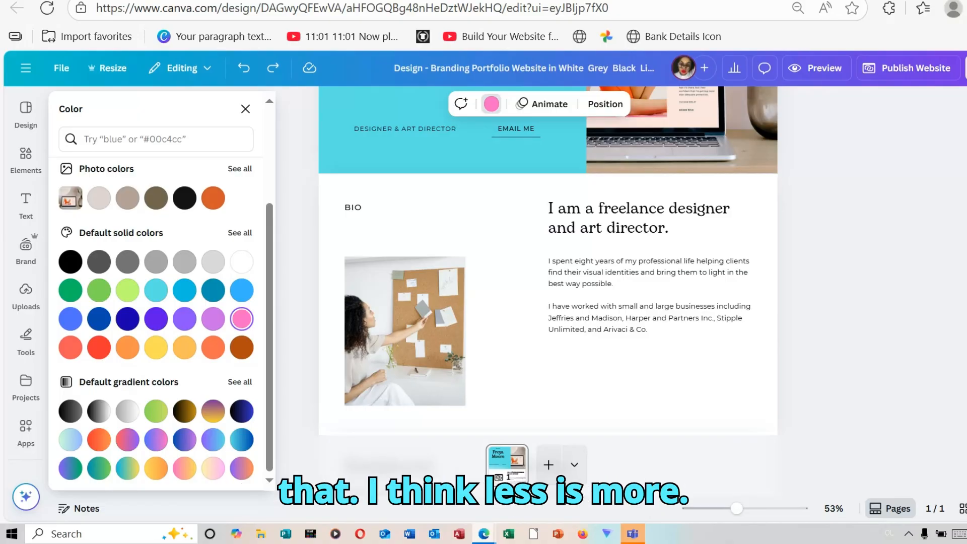
pyautogui.scroll(5, 548, 262)
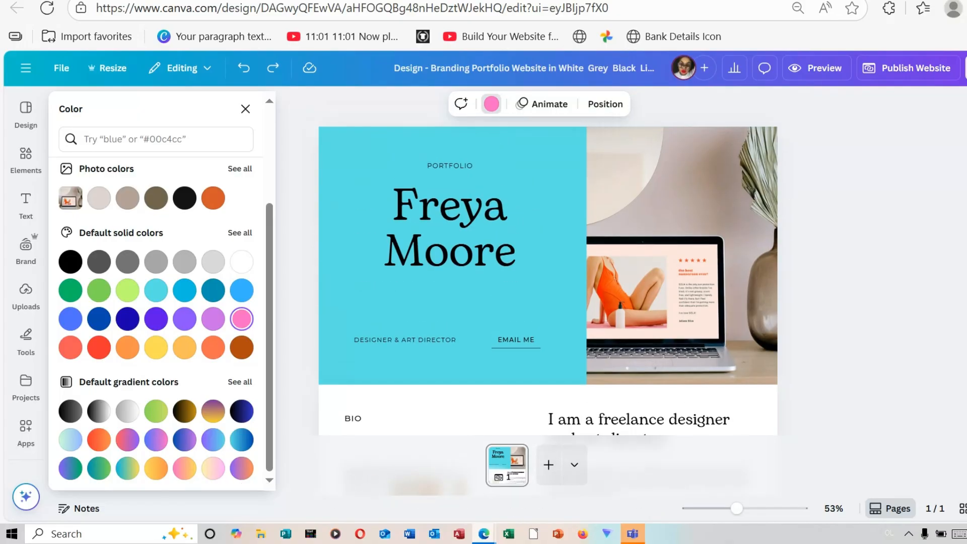
pyautogui.scroll(-12, 548, 261)
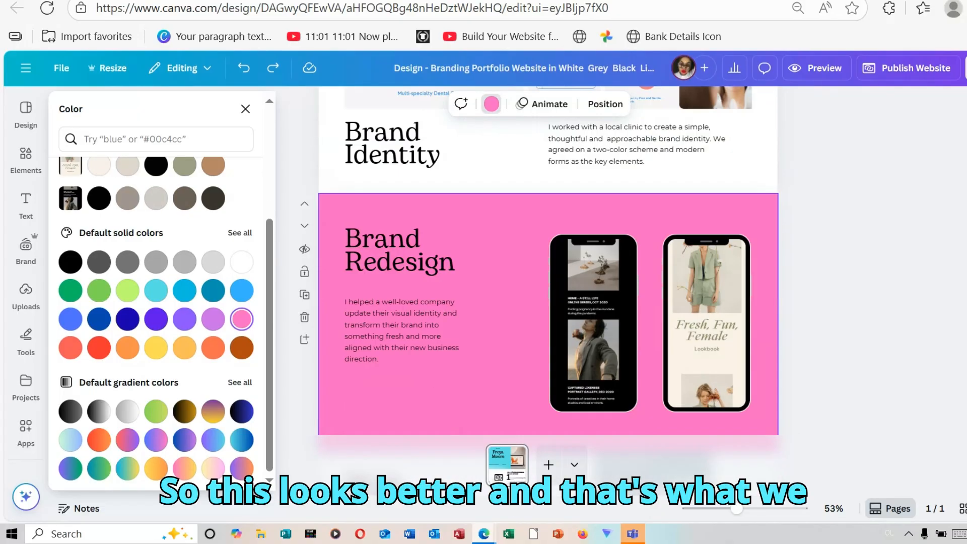
pyautogui.scroll(-5, 548, 262)
pyautogui.scroll(6, 548, 262)
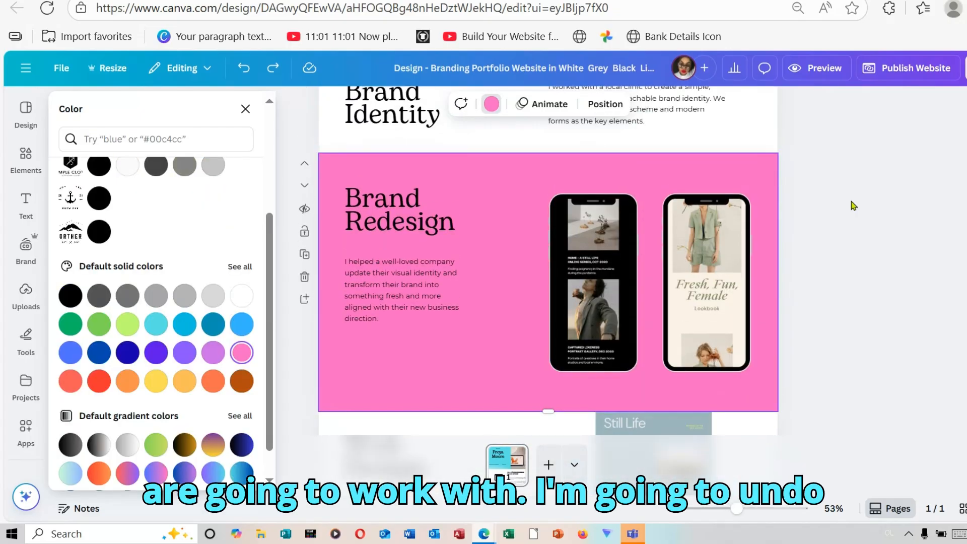
pyautogui.click(243, 69)
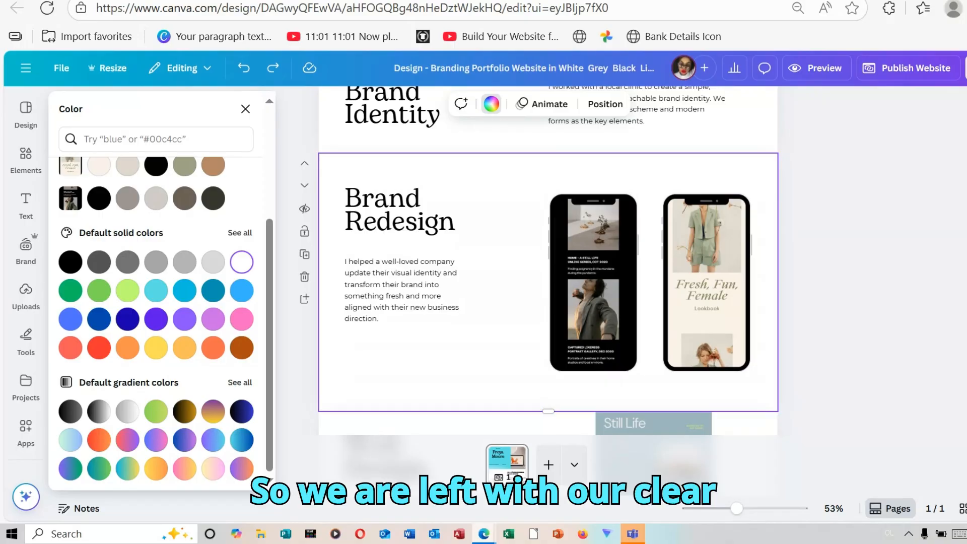
pyautogui.scroll(-10, 548, 262)
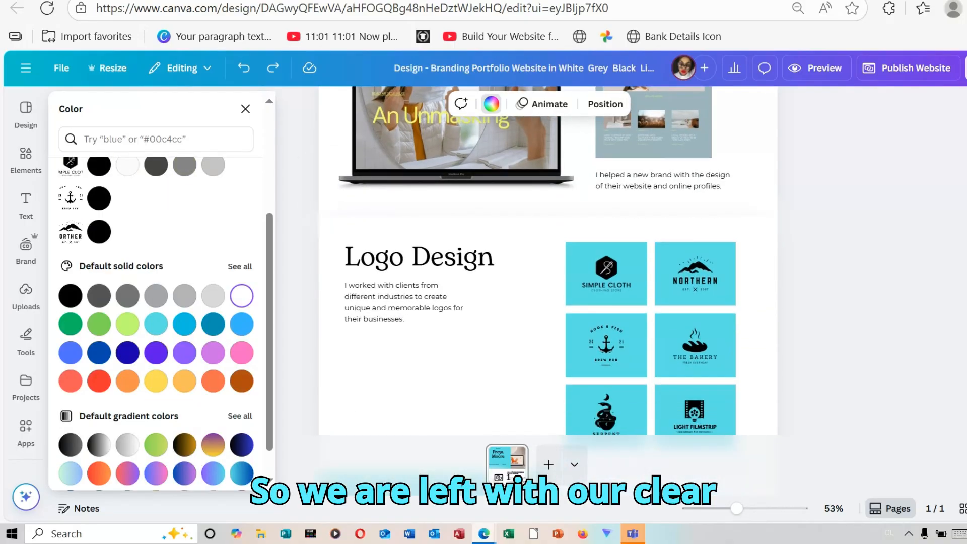
pyautogui.scroll(-5, 548, 262)
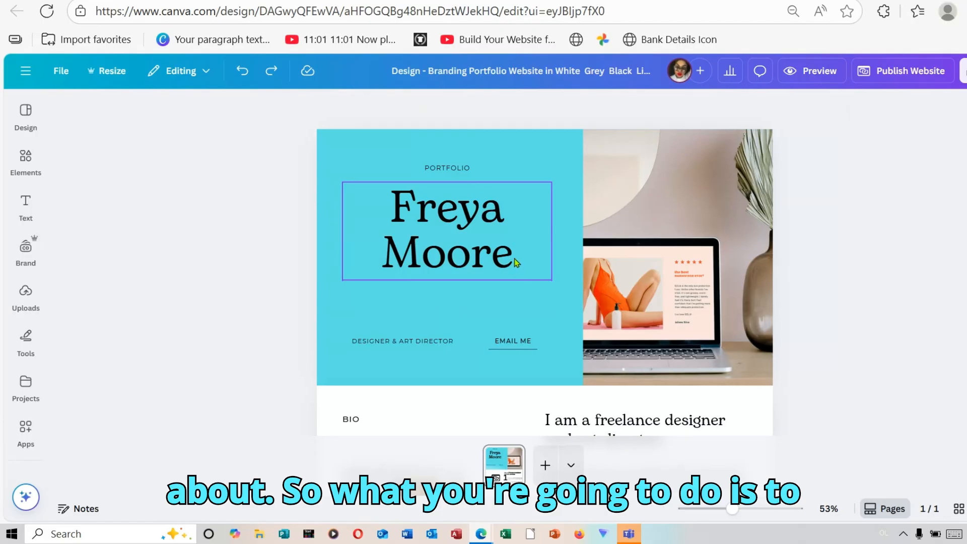
# - Replace the first section's name heading with "ROKAR WORLD" and delete the PORTFOLIO label above it
pyautogui.click(515, 259)
pyautogui.click(515, 258)
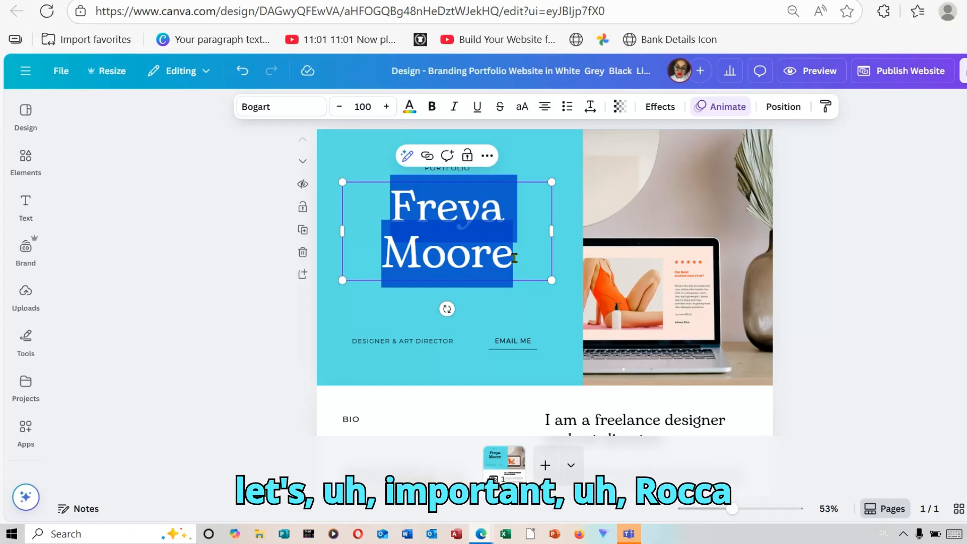
pyautogui.write('r')
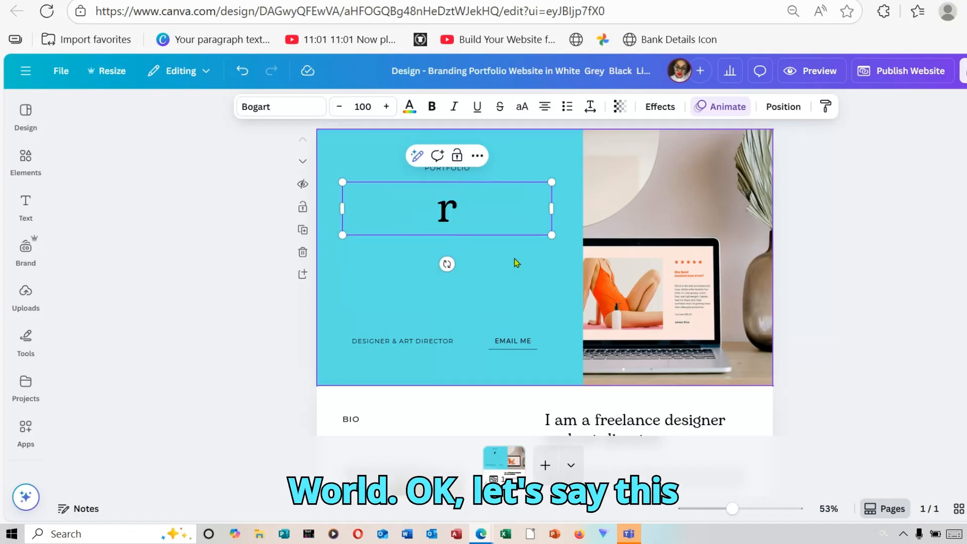
pyautogui.press('BackSpace')
pyautogui.write('R')
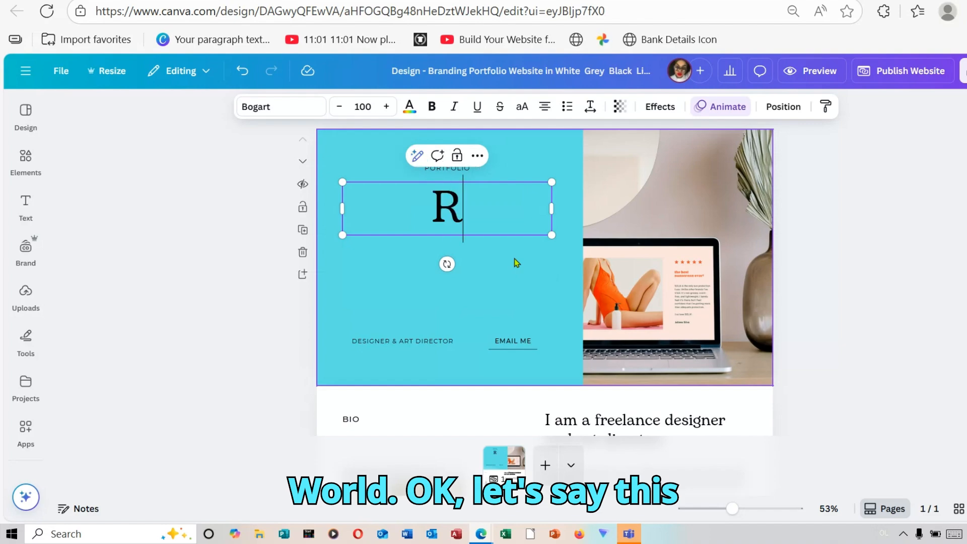
pyautogui.write('OKAR ')
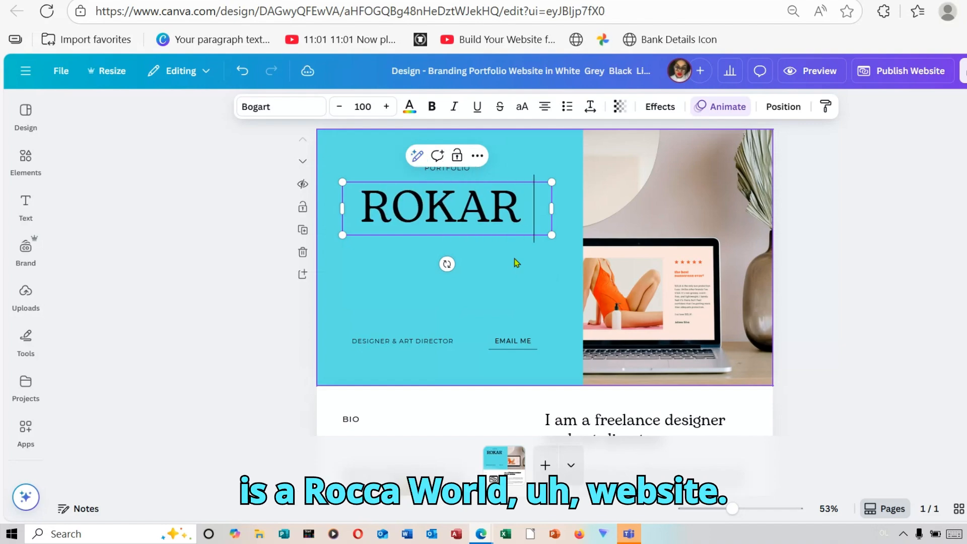
pyautogui.write('WOR')
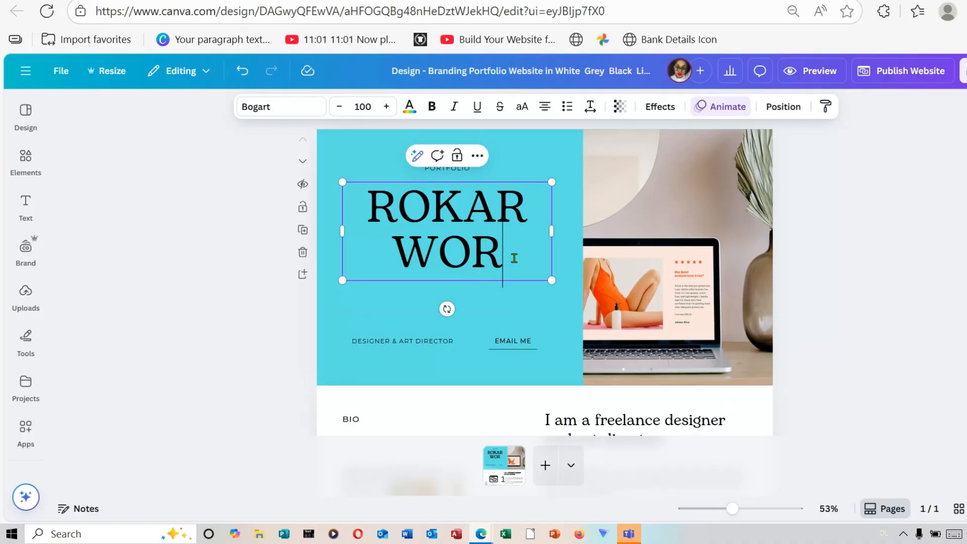
pyautogui.write('LD')
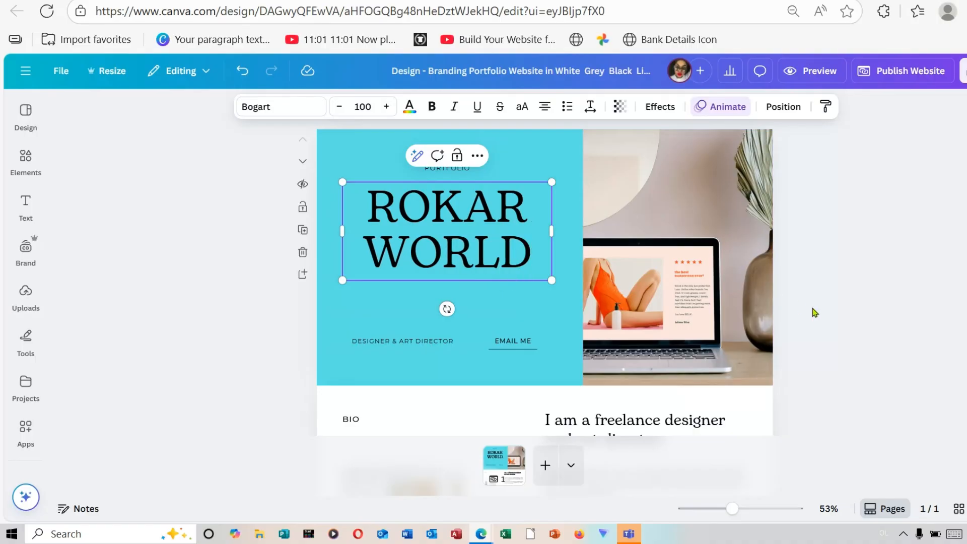
pyautogui.click(918, 313)
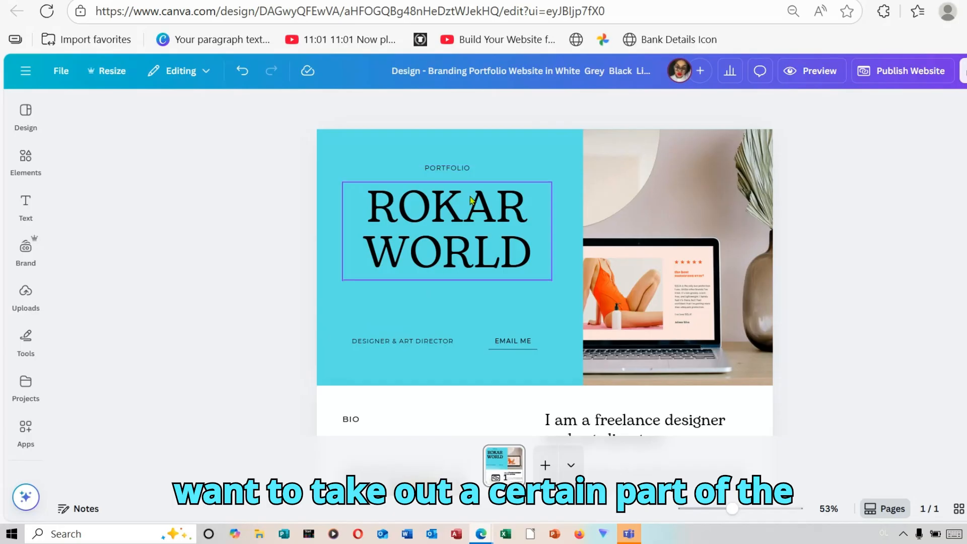
pyautogui.click(472, 168)
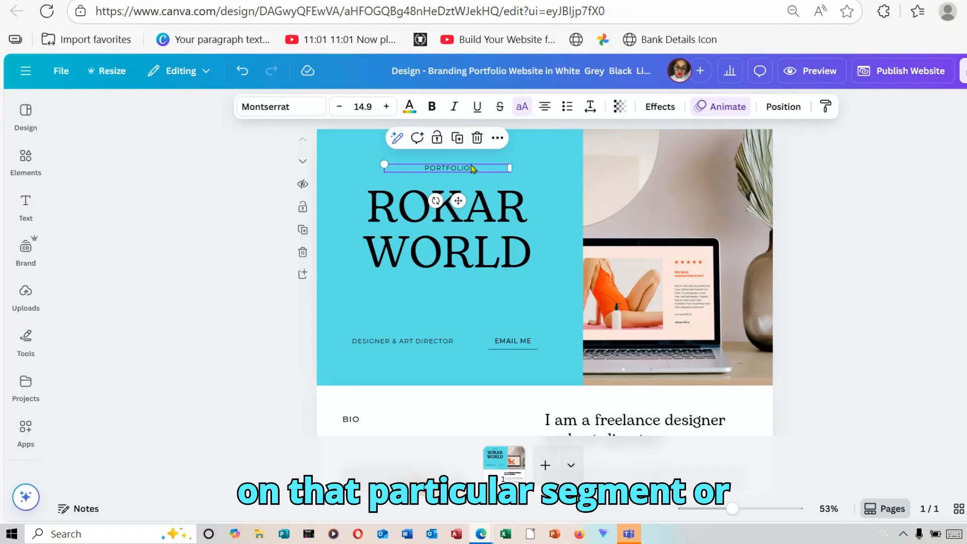
pyautogui.click(479, 137)
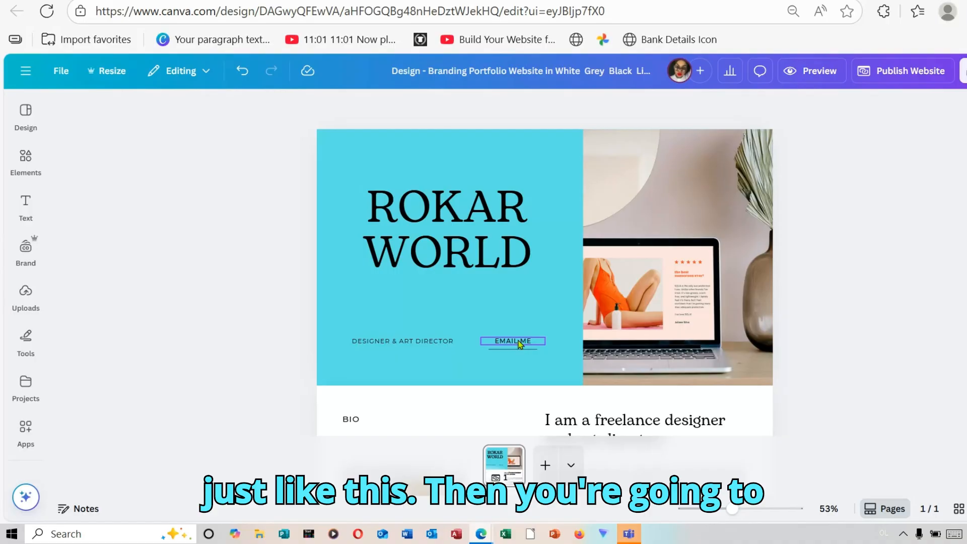
# - Open the link settings of the EMAIL ME text to view its link field, and close them without entering a link
pyautogui.rightClick(521, 345)
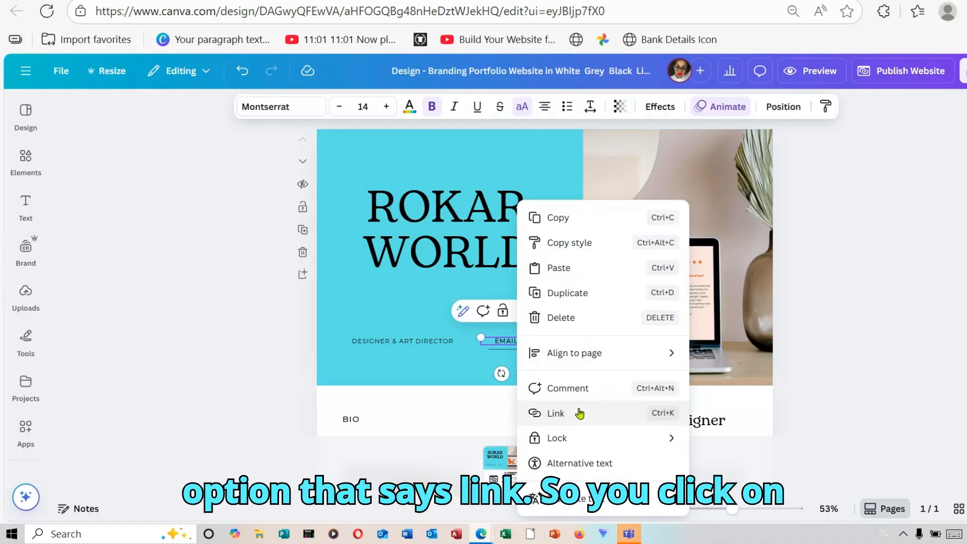
pyautogui.click(556, 413)
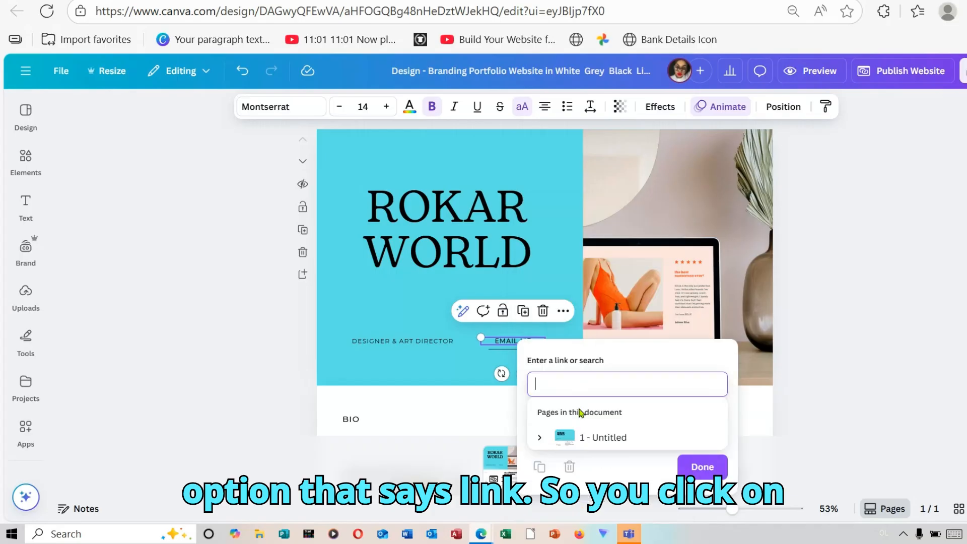
pyautogui.click(553, 383)
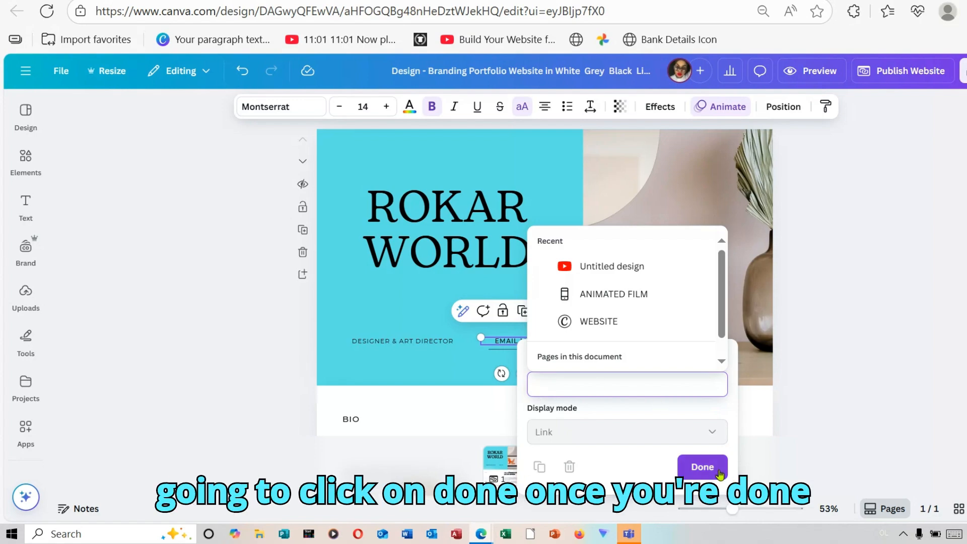
pyautogui.click(826, 349)
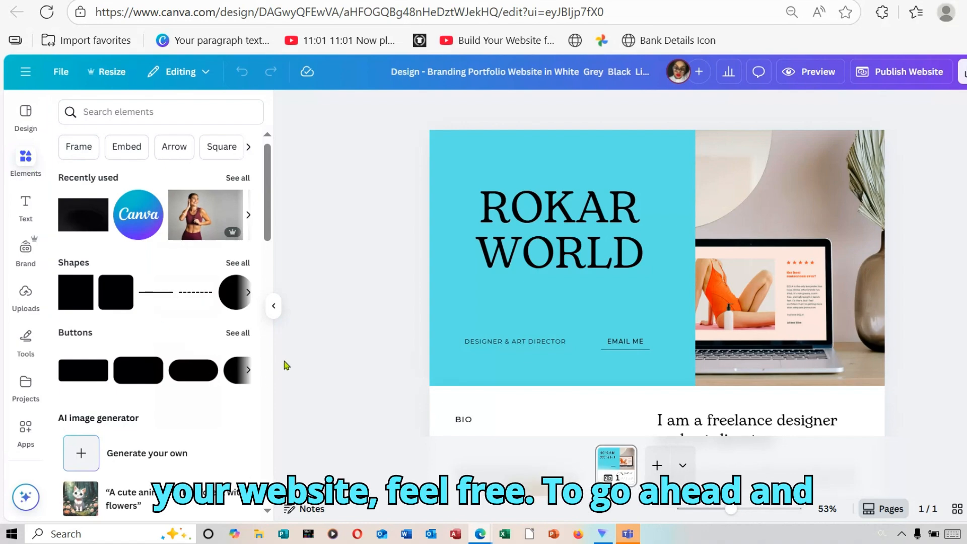
# - Search the elements library for "events" and show all matching photos
pyautogui.click(29, 300)
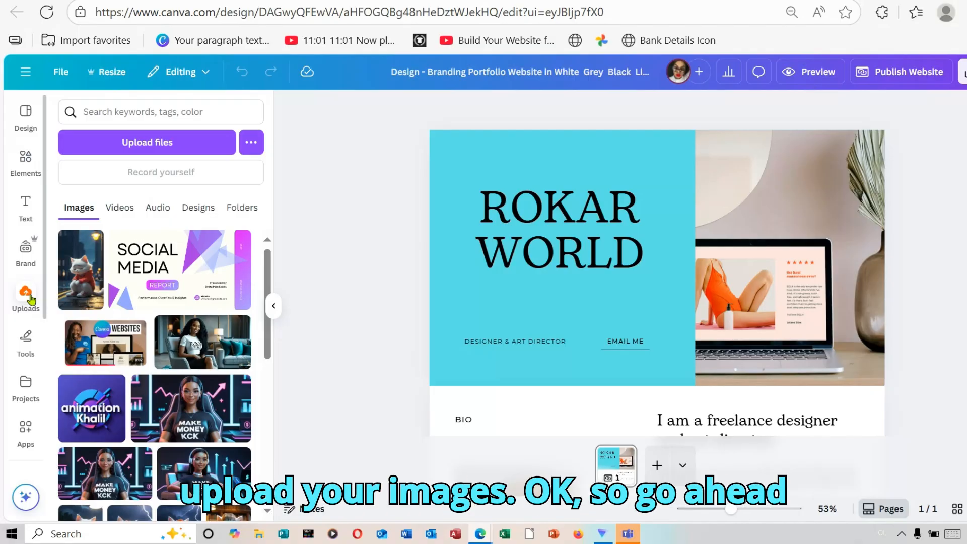
pyautogui.click(30, 171)
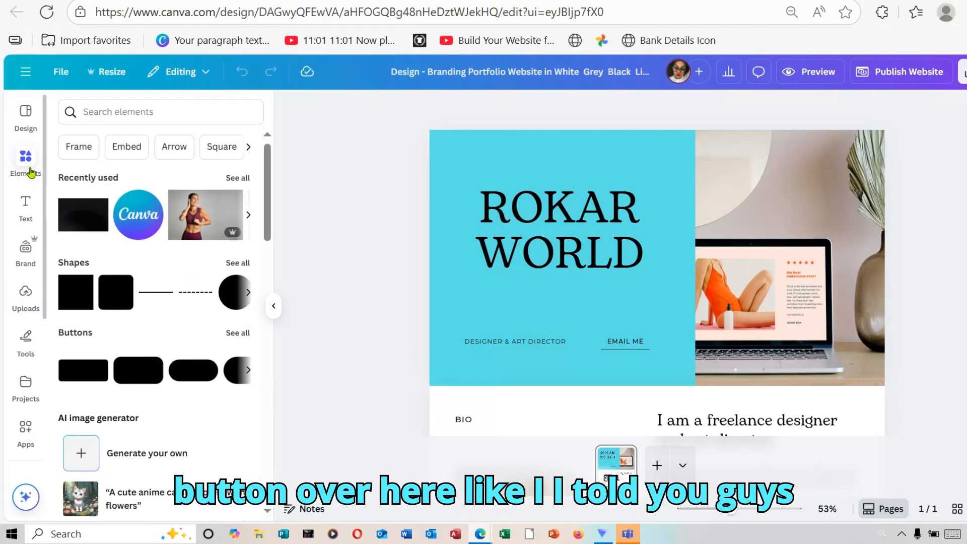
pyautogui.click(123, 113)
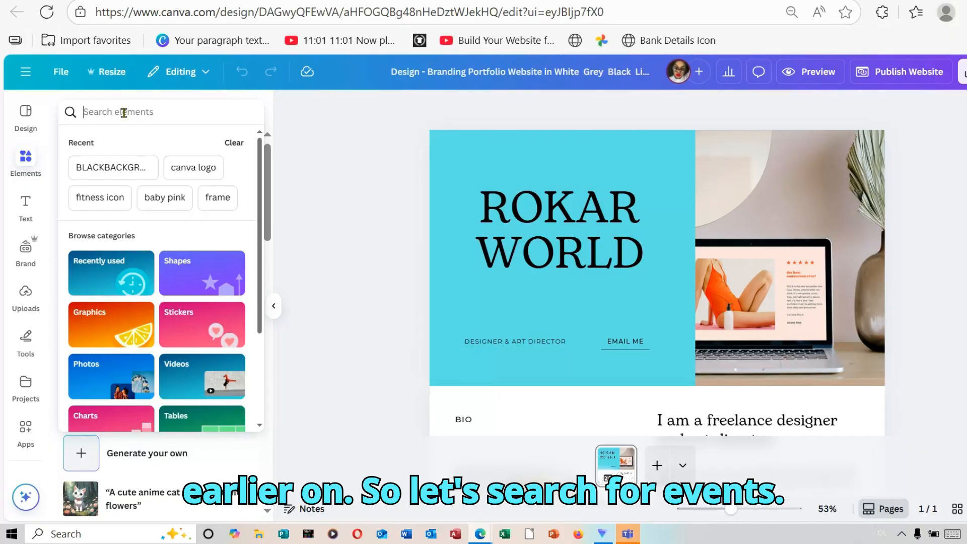
pyautogui.write('events')
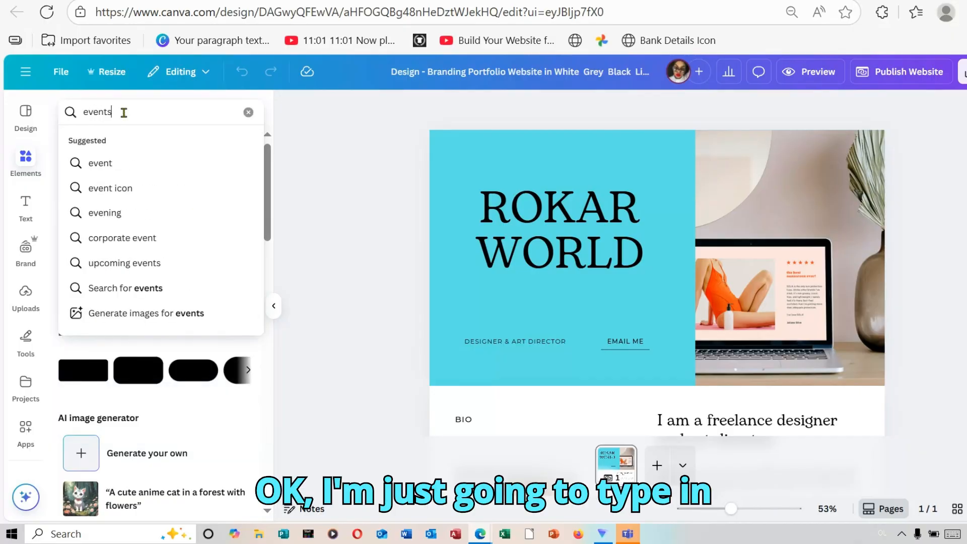
pyautogui.press('Return')
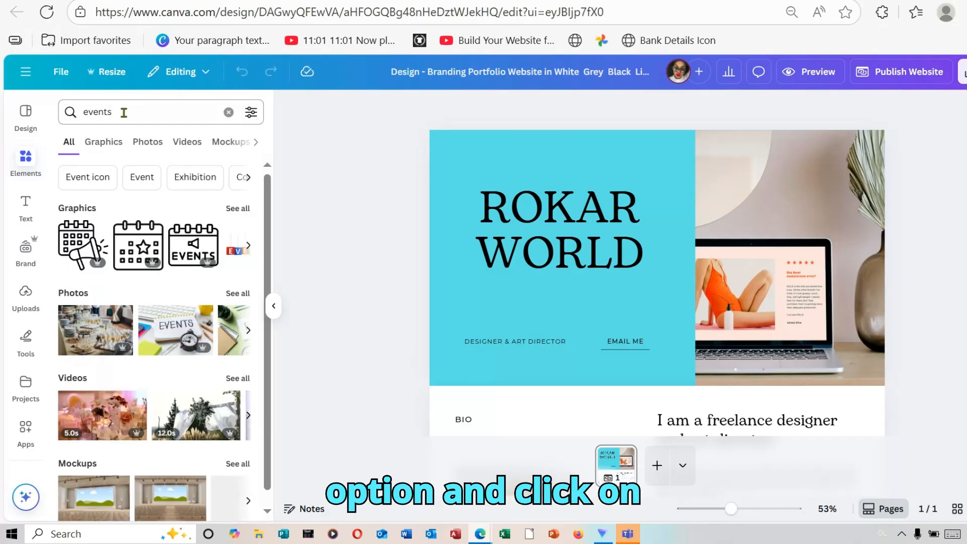
pyautogui.click(237, 294)
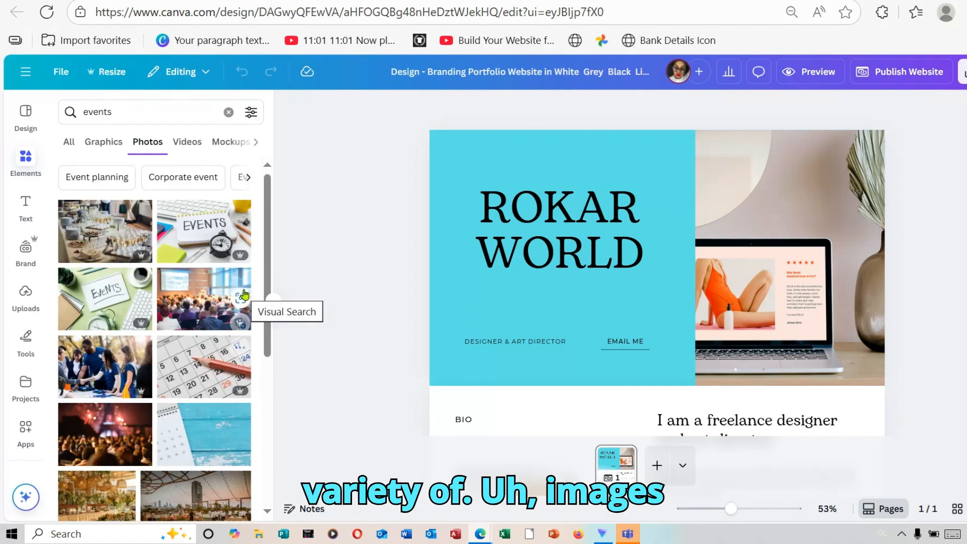
# - Replace the laptop photo in the first section with the photo of a sunflower arrangement on a wooden dining table
pyautogui.scroll(-2, 281, 381)
pyautogui.scroll(-3, 281, 381)
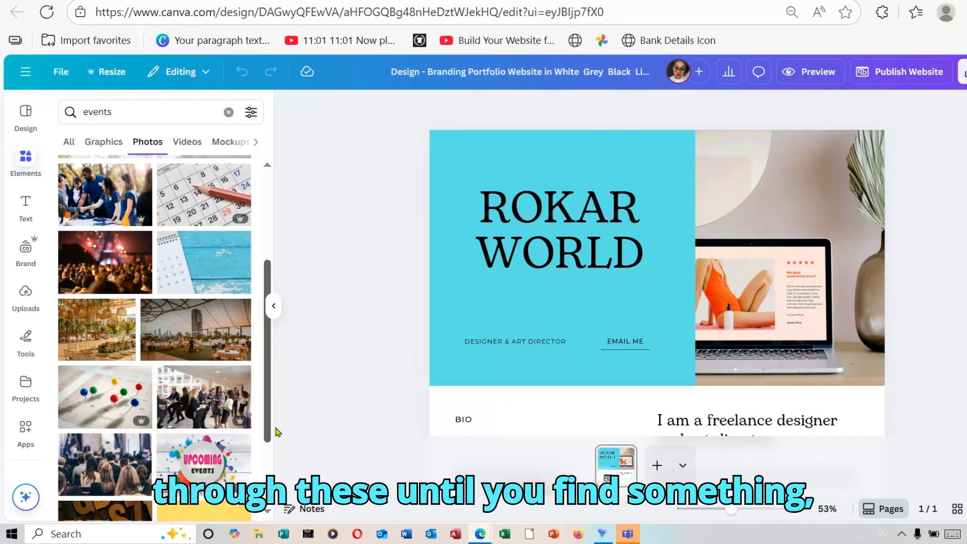
pyautogui.scroll(-6, 275, 431)
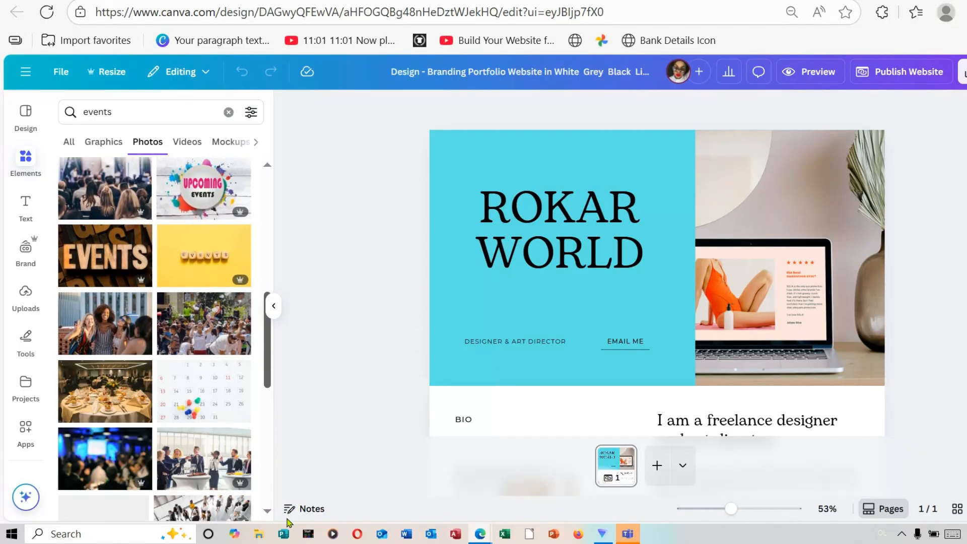
pyautogui.scroll(-2, 288, 519)
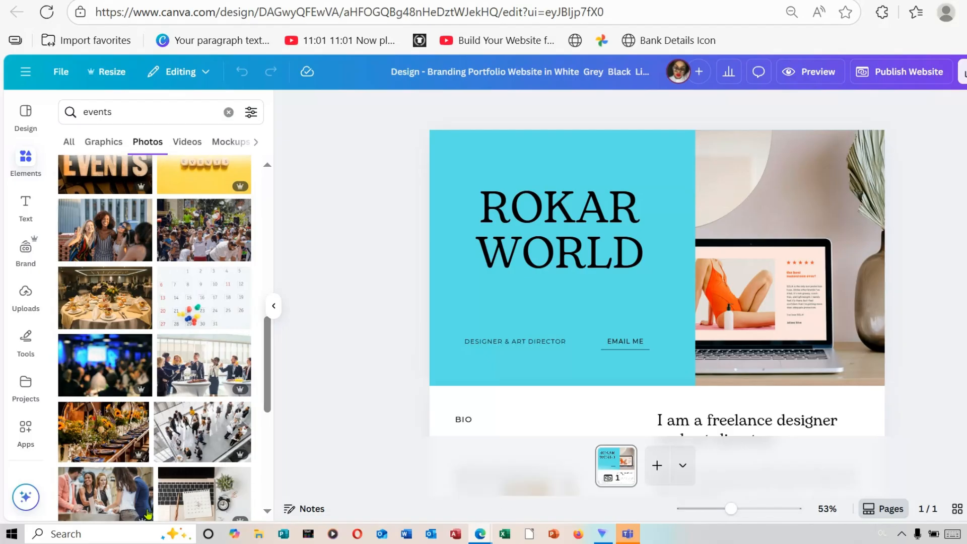
pyautogui.moveTo(96, 442); pyautogui.dragTo(771, 273)
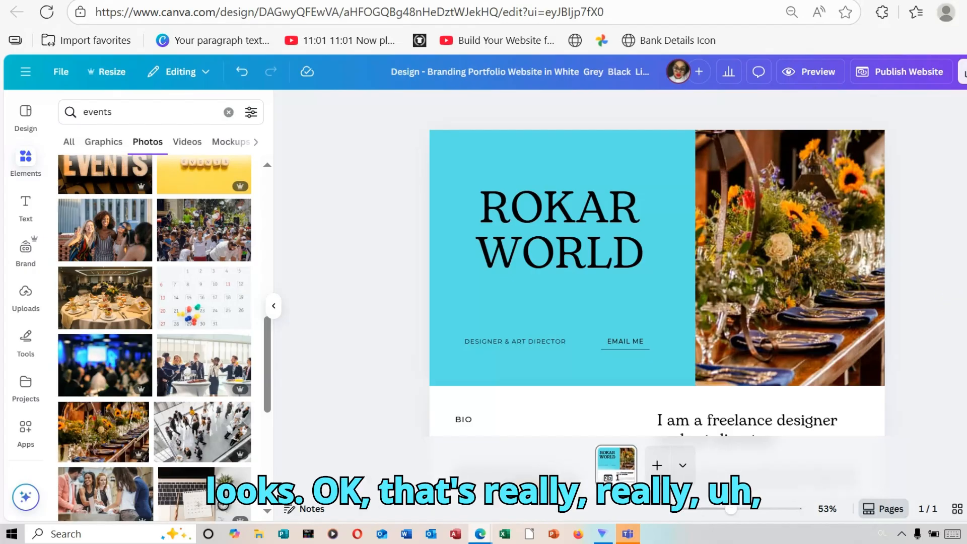
# - Look over the other images on the page and search the photo library for "event planner"
pyautogui.scroll(-10, 655, 262)
pyautogui.scroll(-2, 655, 262)
pyautogui.scroll(4, 655, 262)
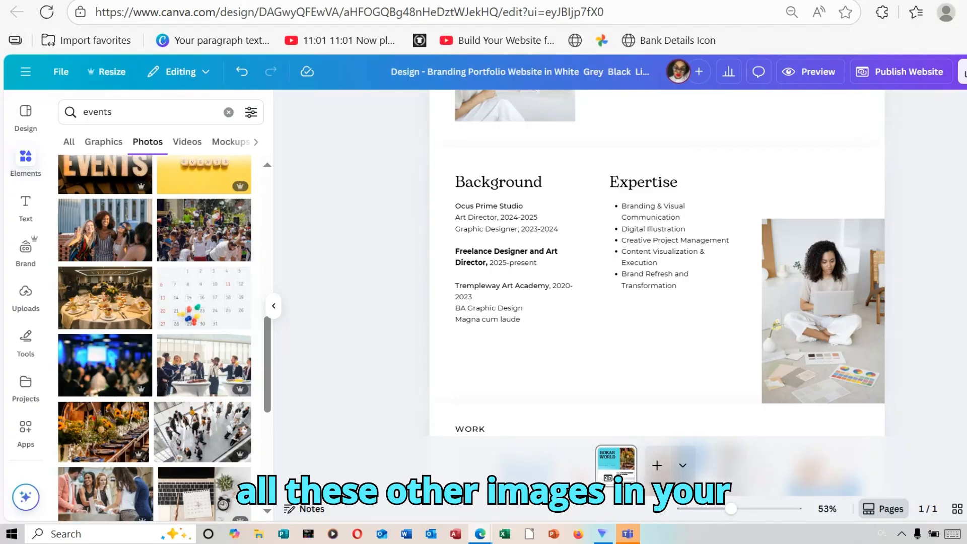
pyautogui.scroll(5, 746, 418)
pyautogui.scroll(-2, 747, 419)
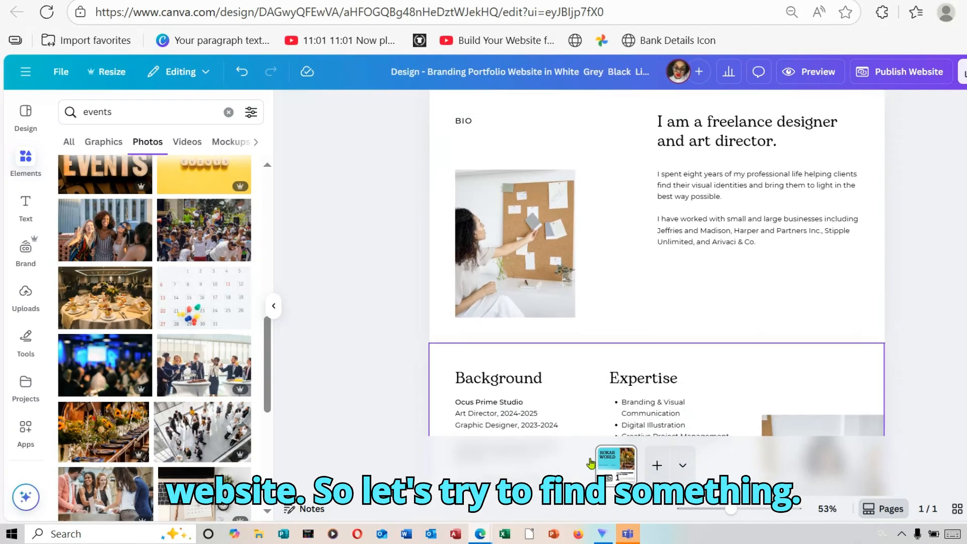
pyautogui.click(119, 116)
pyautogui.press('BackSpace')
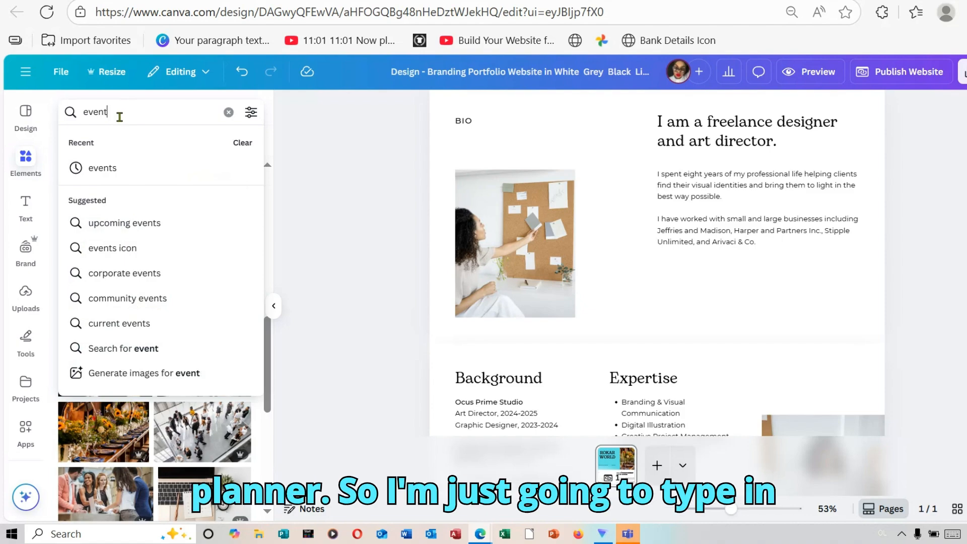
pyautogui.write('pla')
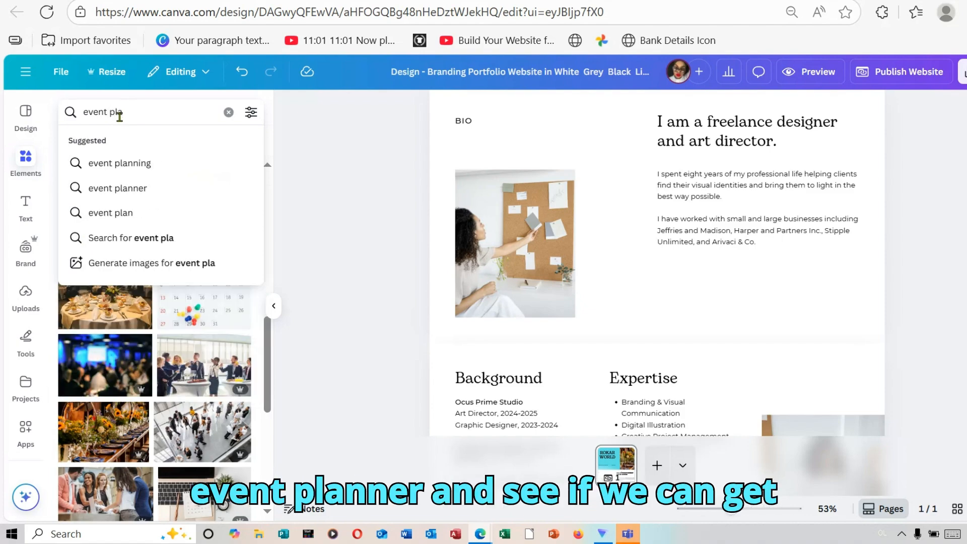
pyautogui.click(134, 188)
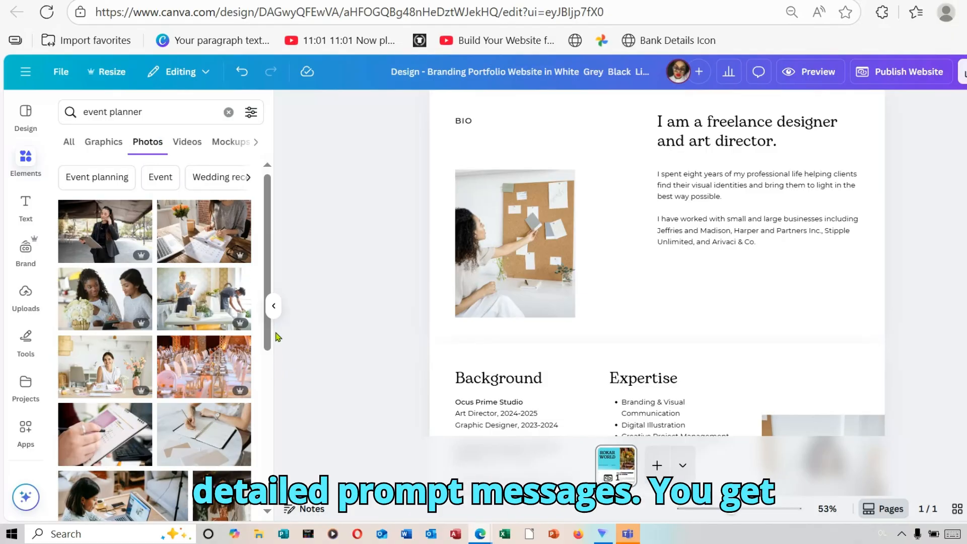
# - Try the photo of two women with white flowers as the first section's image, and undo the replacement
pyautogui.scroll(-4, 269, 335)
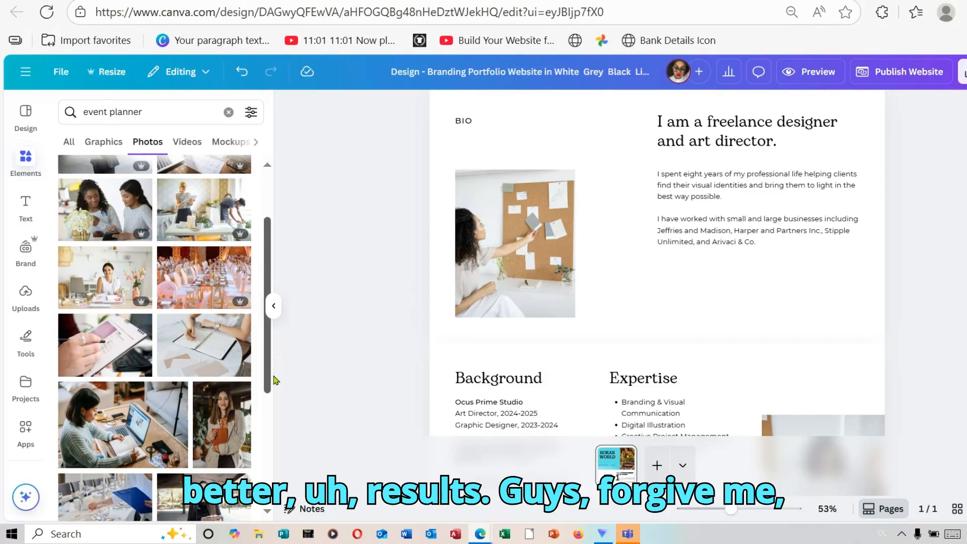
pyautogui.scroll(4, 274, 339)
pyautogui.moveTo(277, 342); pyautogui.dragTo(282, 374)
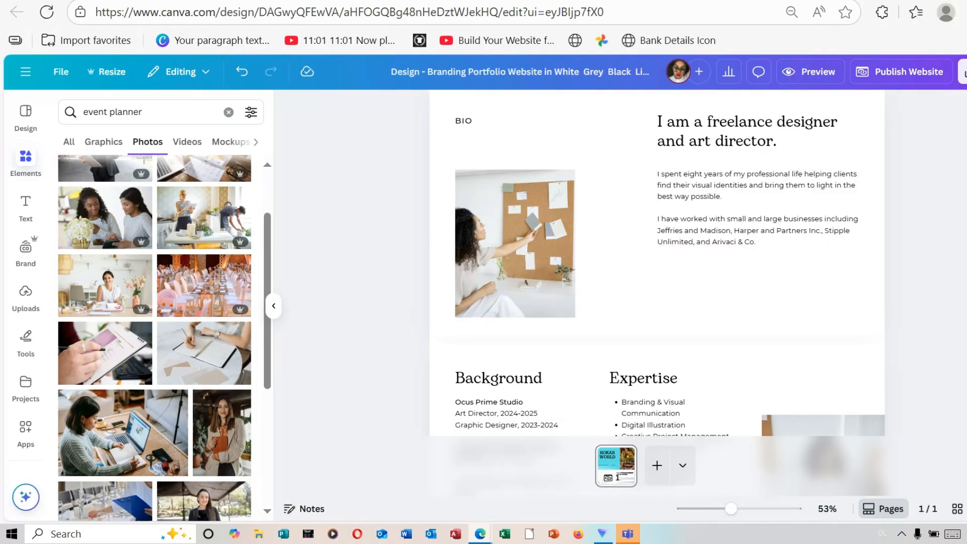
pyautogui.scroll(-5, 655, 262)
pyautogui.scroll(6, 655, 262)
pyautogui.scroll(4, 655, 262)
pyautogui.scroll(-4, 654, 262)
pyautogui.scroll(3, 655, 262)
pyautogui.scroll(2, 655, 262)
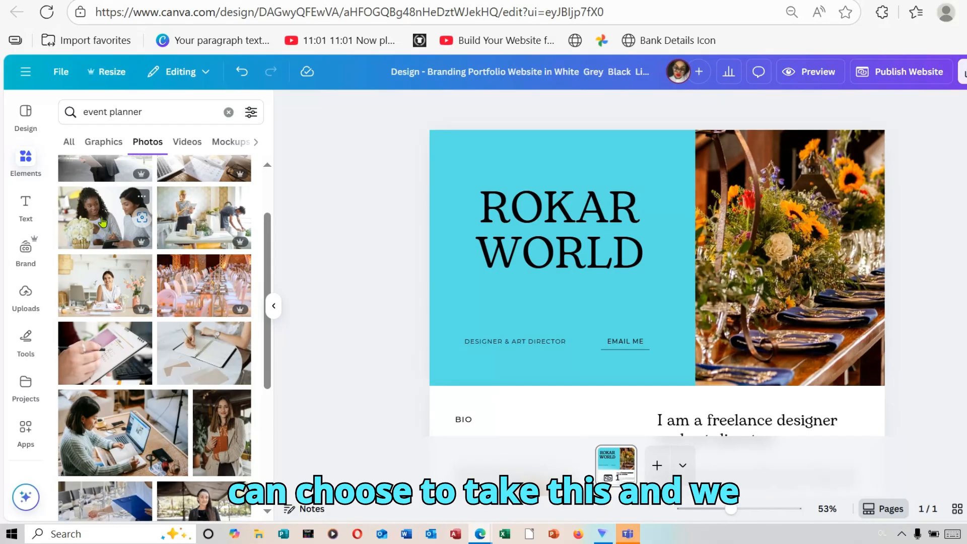
pyautogui.moveTo(103, 221); pyautogui.dragTo(758, 225)
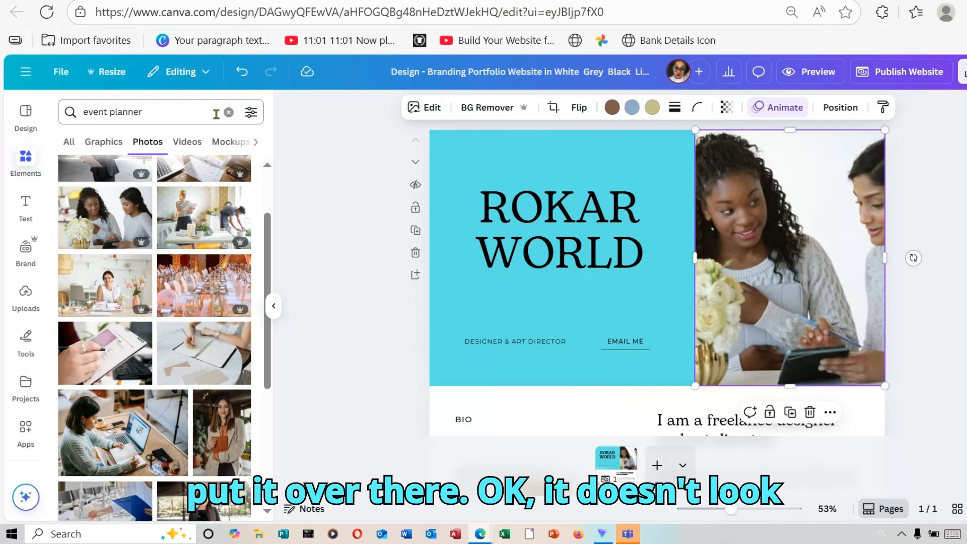
pyautogui.click(242, 73)
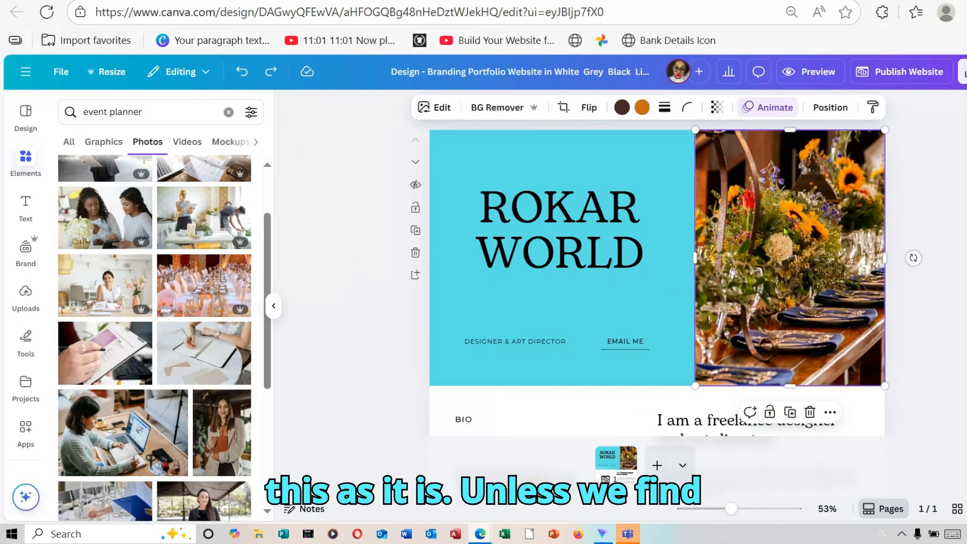
# - Replace the BIO section's photo with the two women and white flowers, and the Background section's photo with the hand writing in a notebook
pyautogui.scroll(-5, 790, 132)
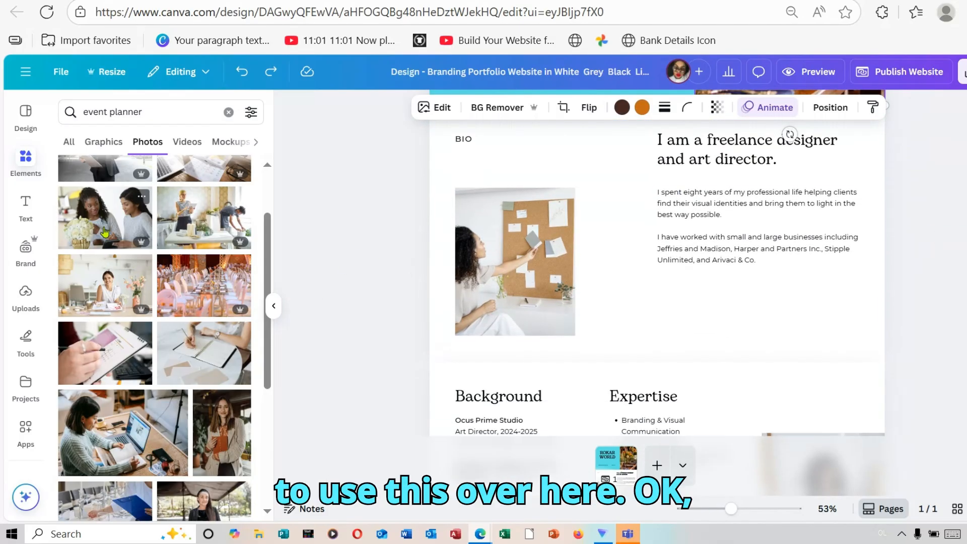
pyautogui.moveTo(136, 217); pyautogui.dragTo(501, 258)
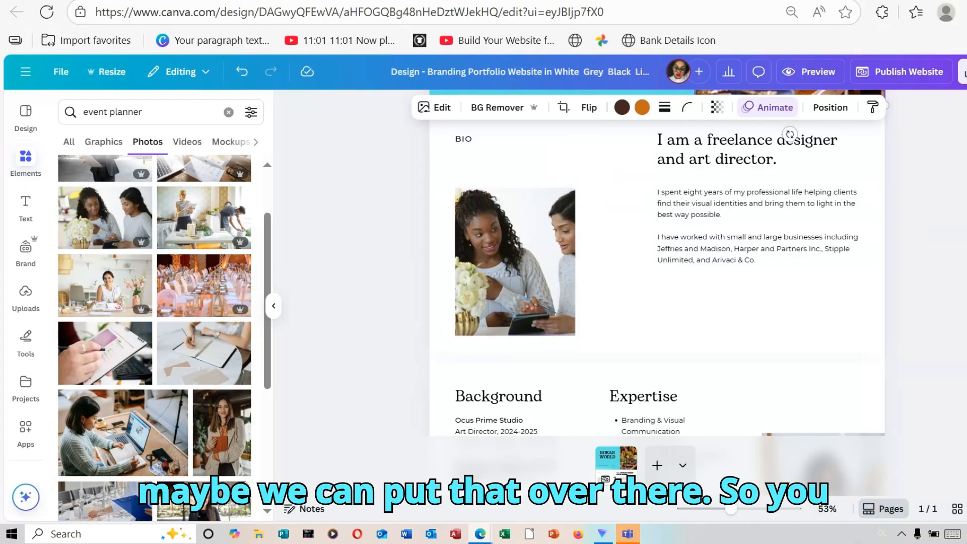
pyautogui.scroll(-10, 790, 135)
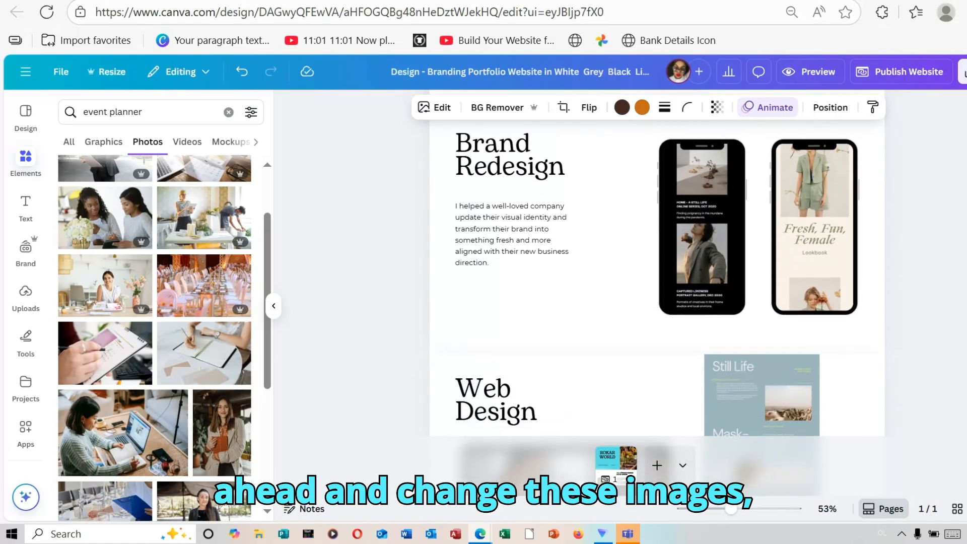
pyautogui.scroll(8, 810, 244)
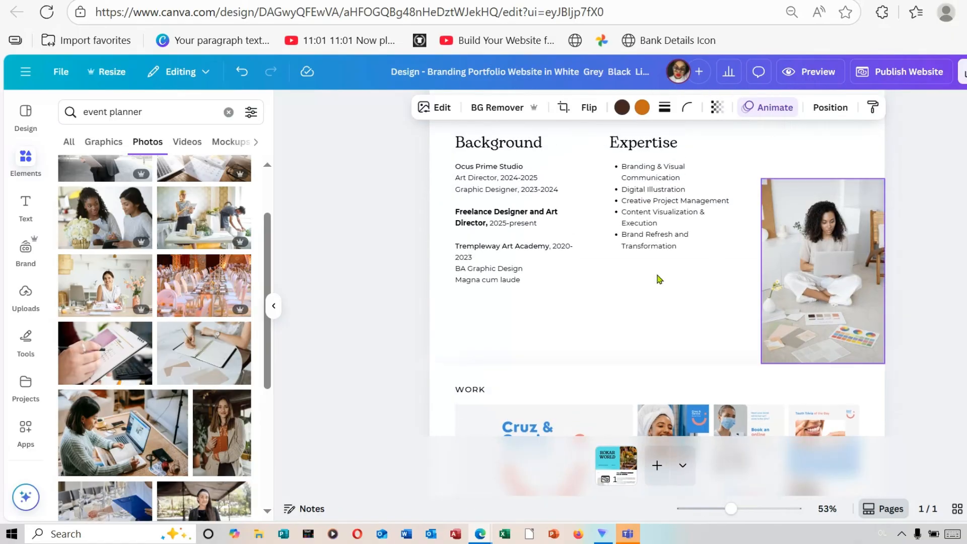
pyautogui.moveTo(267, 367); pyautogui.dragTo(295, 400)
pyautogui.moveTo(205, 362); pyautogui.dragTo(823, 272)
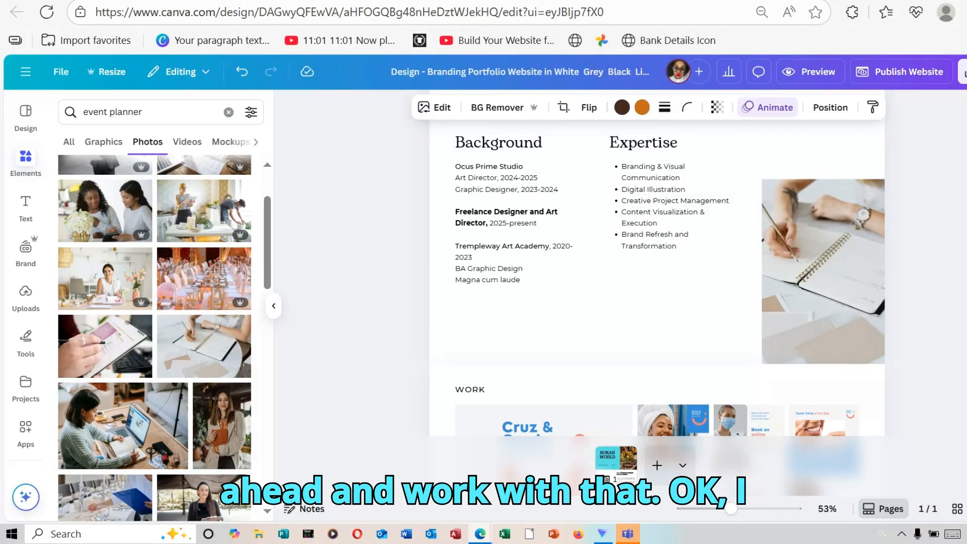
# - Replace the photo in the Work with me section with the woman in a dark apron arranging flowers
pyautogui.scroll(-10, 657, 262)
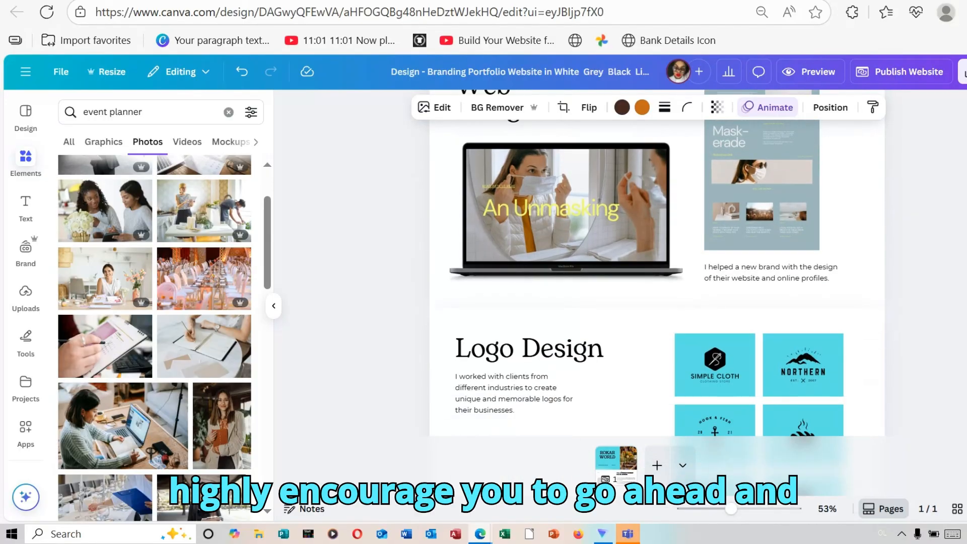
pyautogui.scroll(-5, 657, 262)
pyautogui.scroll(-5, 657, 262)
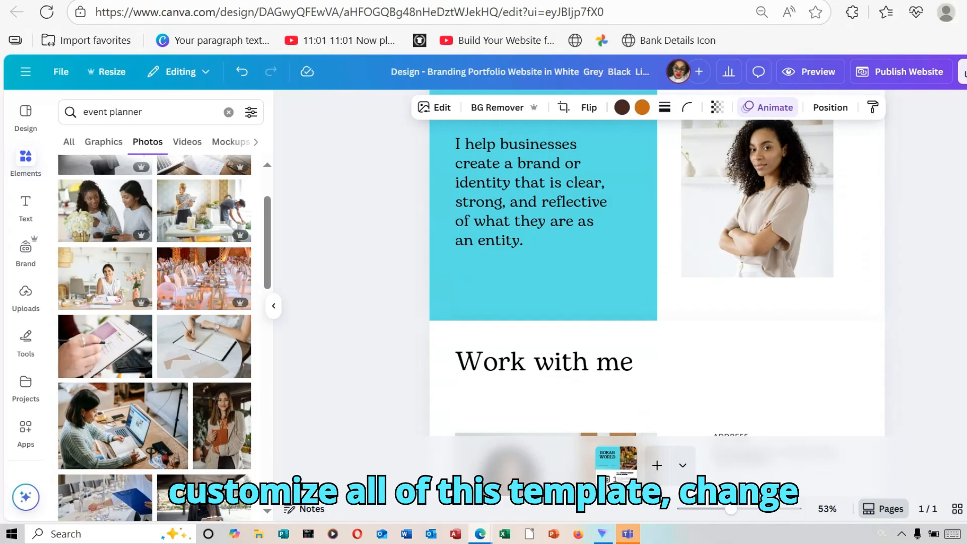
pyautogui.scroll(-4, 656, 262)
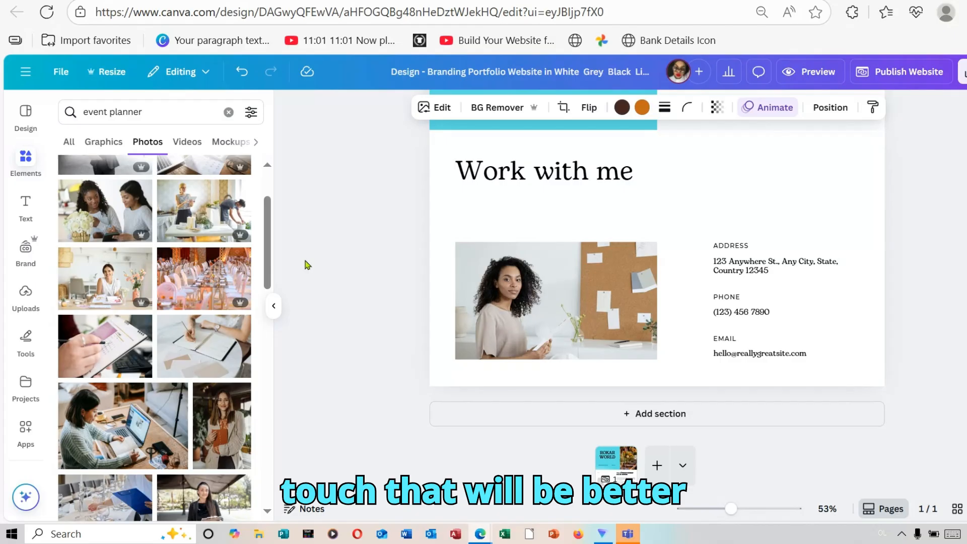
pyautogui.moveTo(270, 265); pyautogui.dragTo(269, 398)
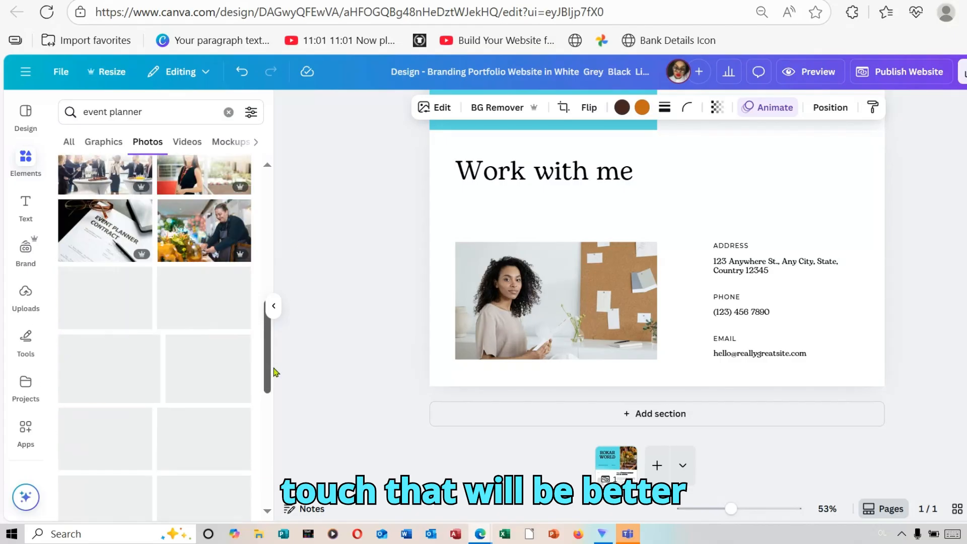
pyautogui.moveTo(204, 230); pyautogui.dragTo(502, 304)
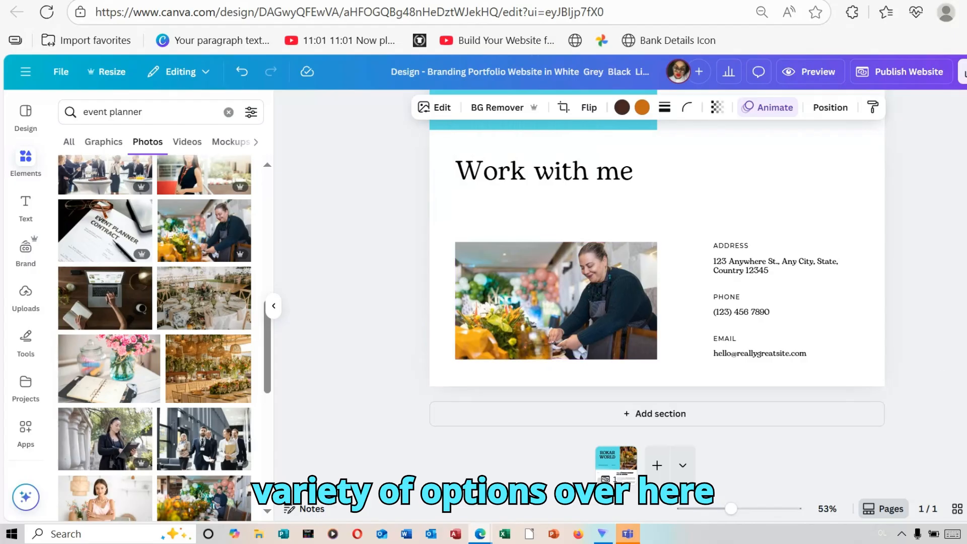
# - Replace the portrait beside the "I help businesses" text with the photo of a woman in black holding a tablet outdoors
pyautogui.scroll(2, 657, 263)
pyautogui.scroll(6, 656, 263)
pyautogui.scroll(-5, 656, 263)
pyautogui.scroll(-2, 657, 263)
pyautogui.moveTo(121, 464); pyautogui.dragTo(502, 456)
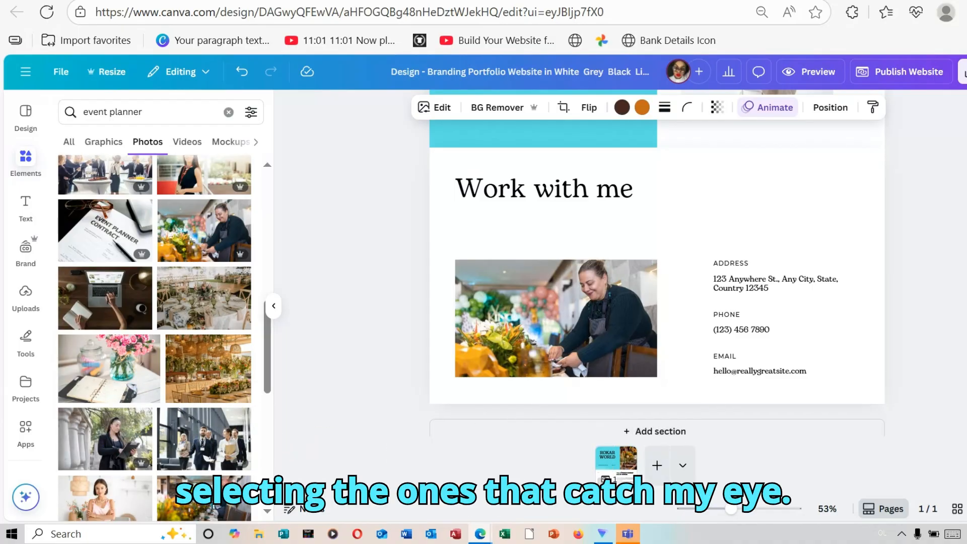
pyautogui.scroll(7, 657, 263)
pyautogui.scroll(-5, 656, 263)
pyautogui.scroll(1, 657, 263)
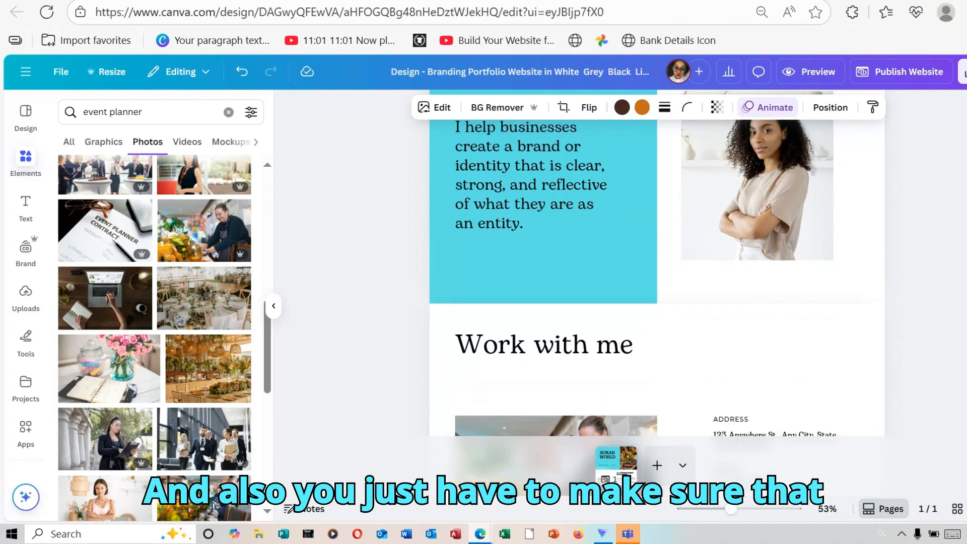
pyautogui.scroll(1, 656, 263)
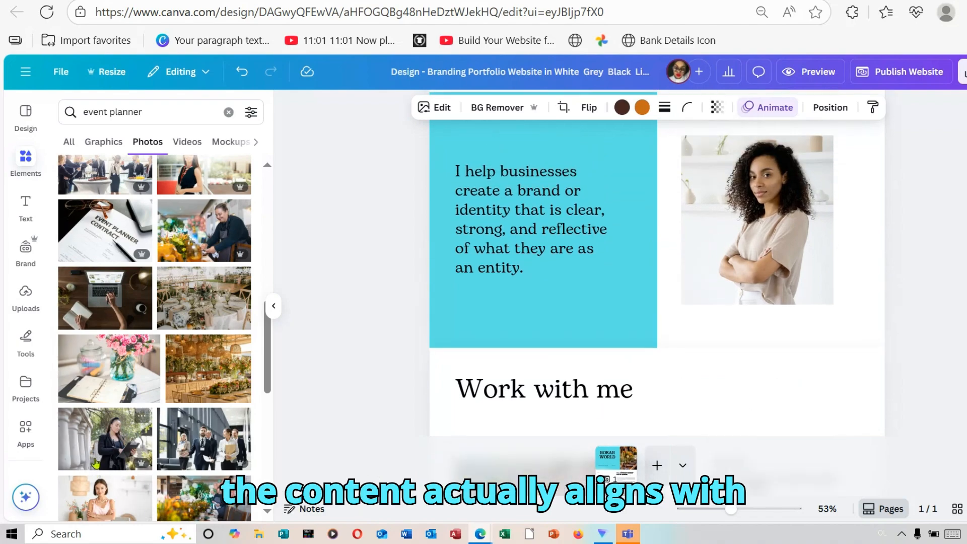
pyautogui.moveTo(141, 417); pyautogui.dragTo(690, 201)
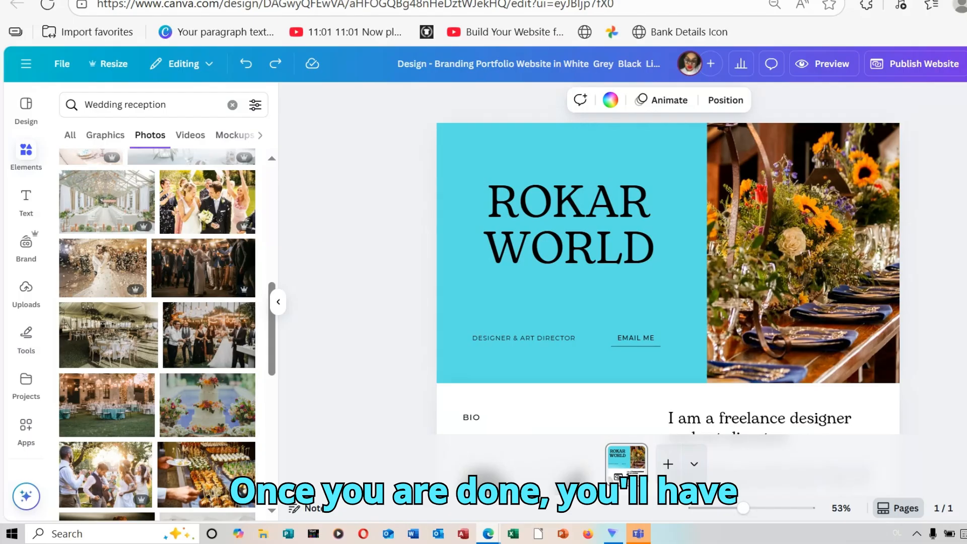
# - Bring the contact details in the Work with me section into view
pyautogui.scroll(-15, 668, 257)
pyautogui.scroll(-10, 668, 257)
pyautogui.scroll(-6, 668, 257)
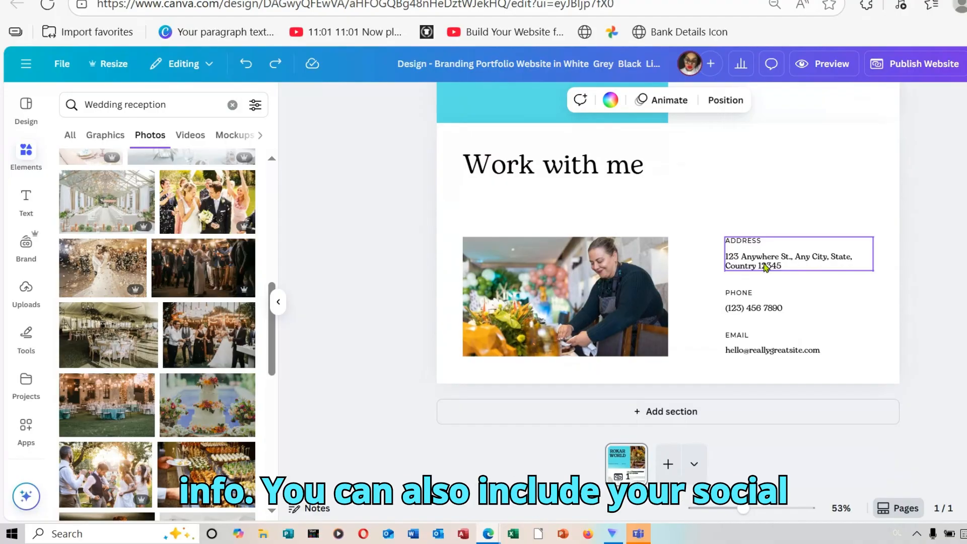
pyautogui.rightClick(781, 353)
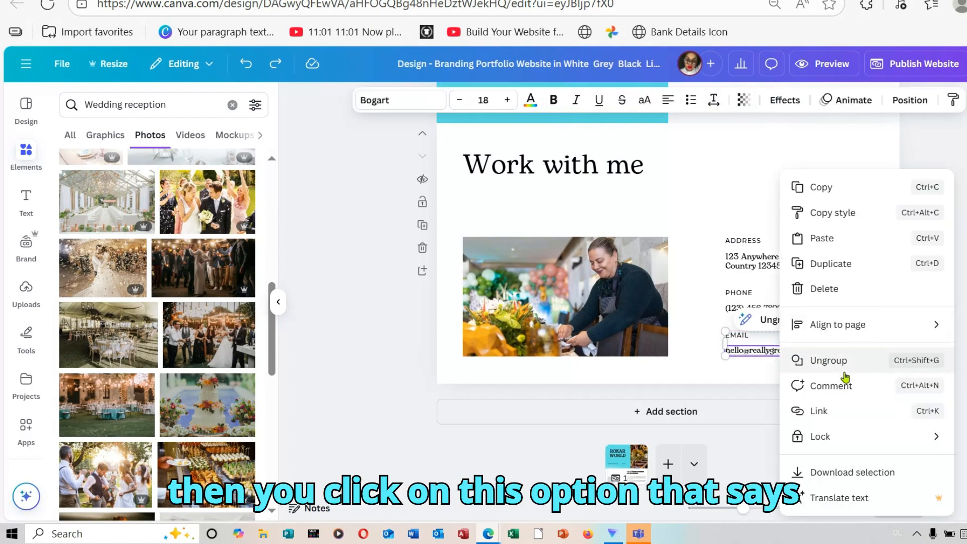
pyautogui.click(842, 416)
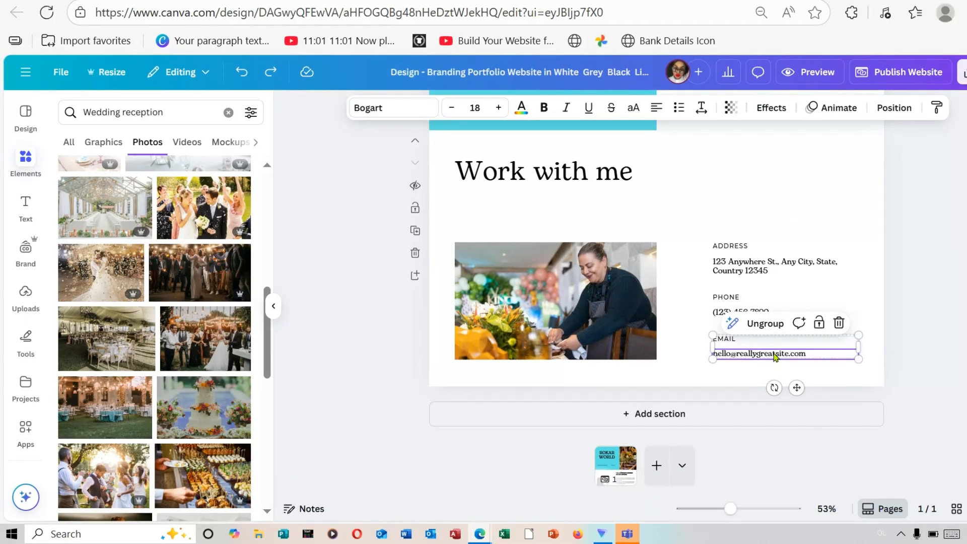
pyautogui.rightClick(774, 355)
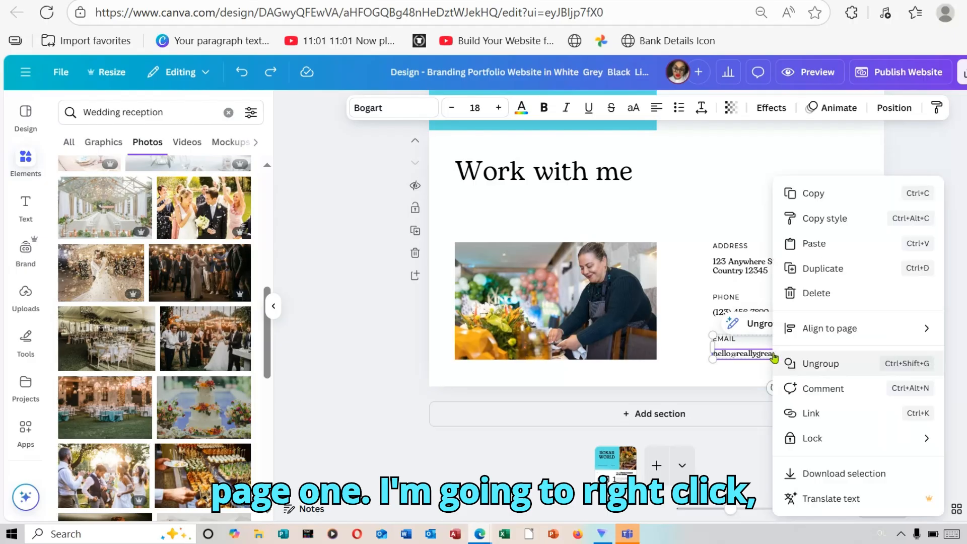
pyautogui.click(832, 413)
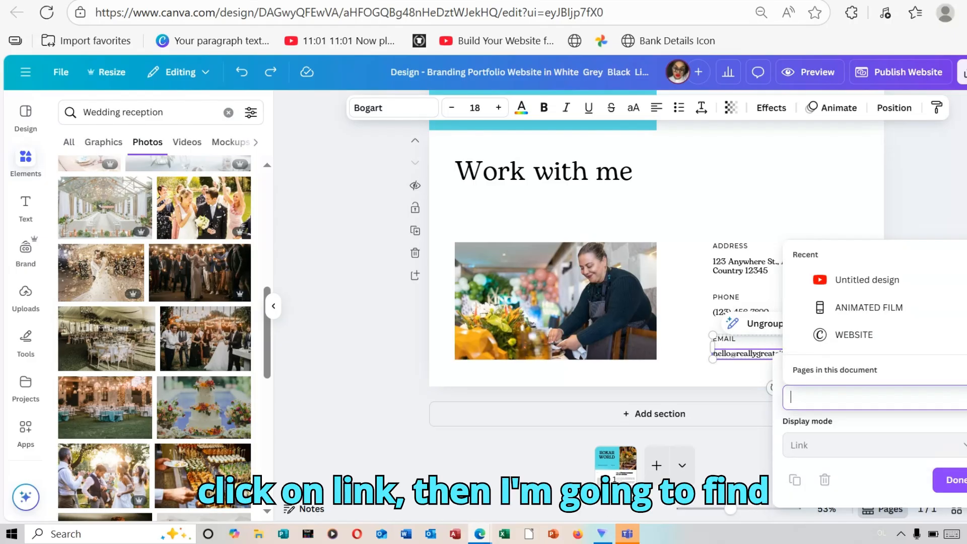
pyautogui.press('Escape')
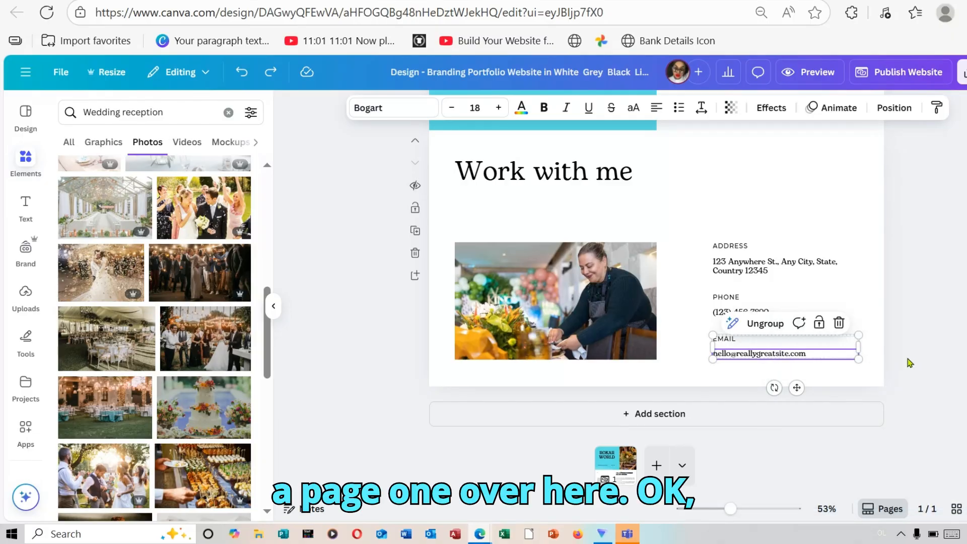
# - Link the email address in the Work with me section to this document's page "1 - Untitled", keeping the Link display mode
pyautogui.rightClick(828, 354)
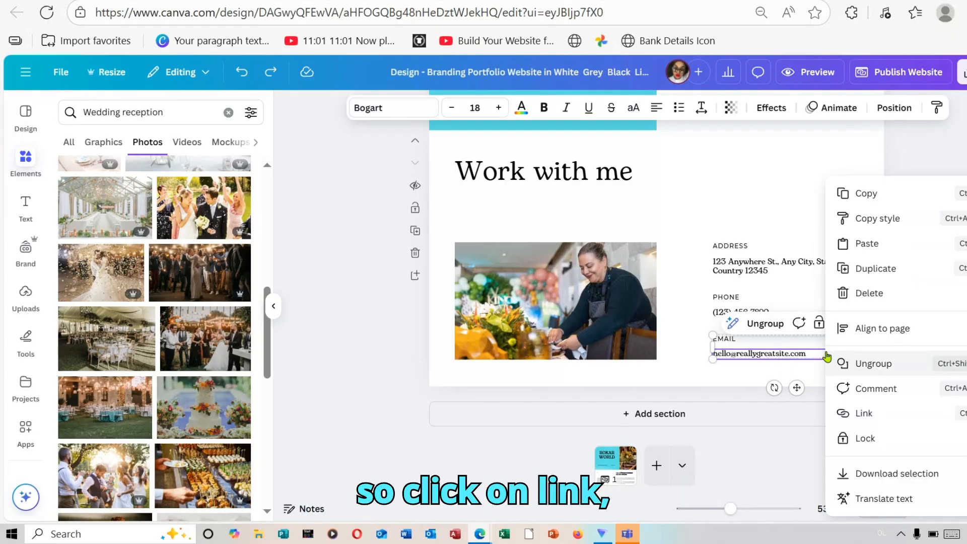
pyautogui.click(881, 416)
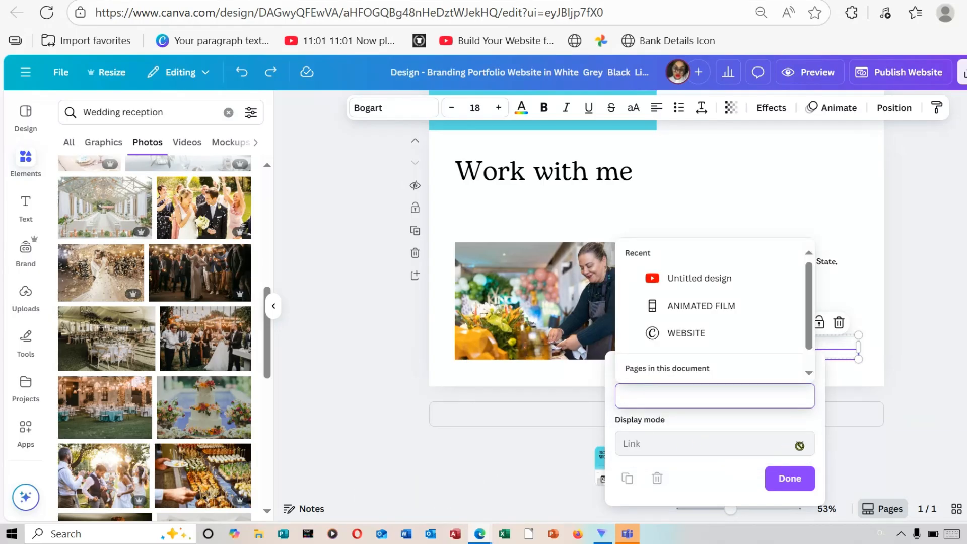
pyautogui.scroll(-1, 810, 351)
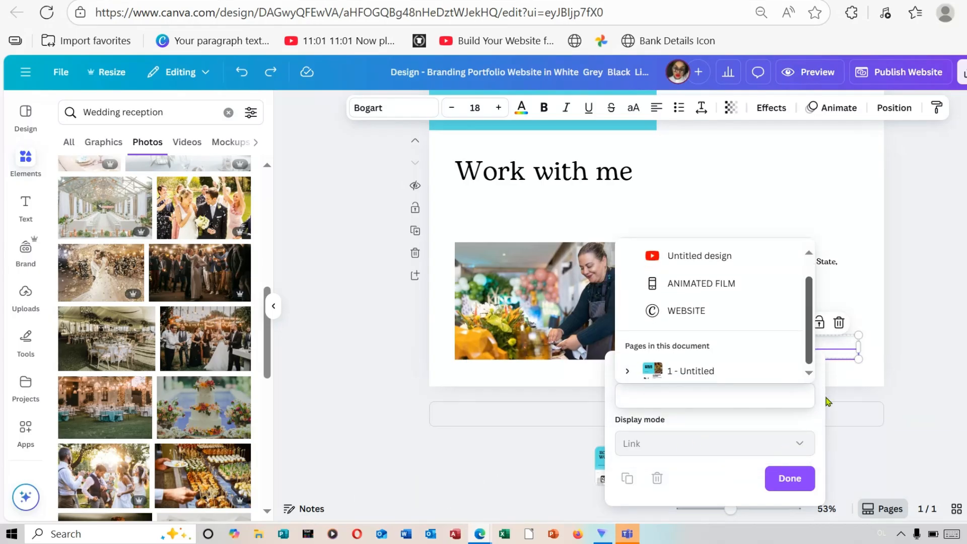
pyautogui.click(712, 371)
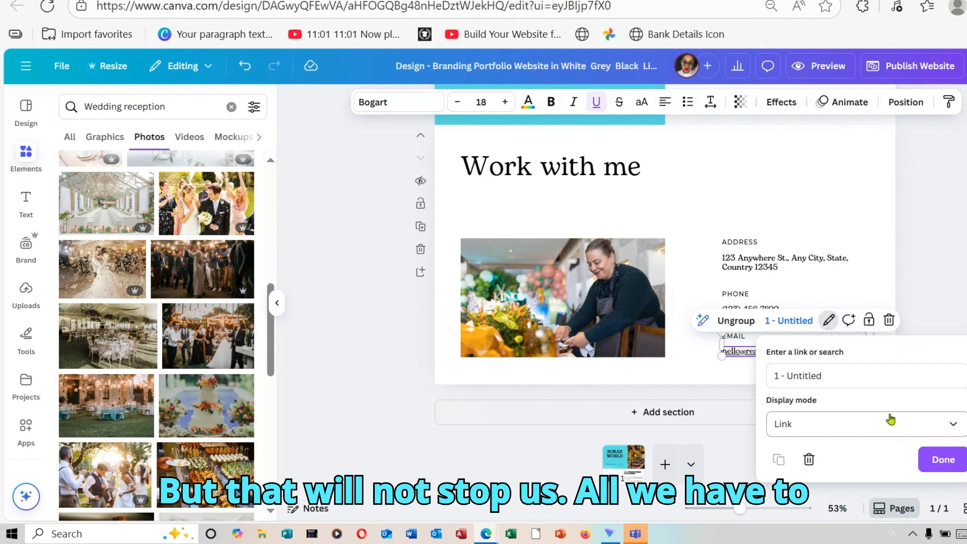
pyautogui.click(938, 462)
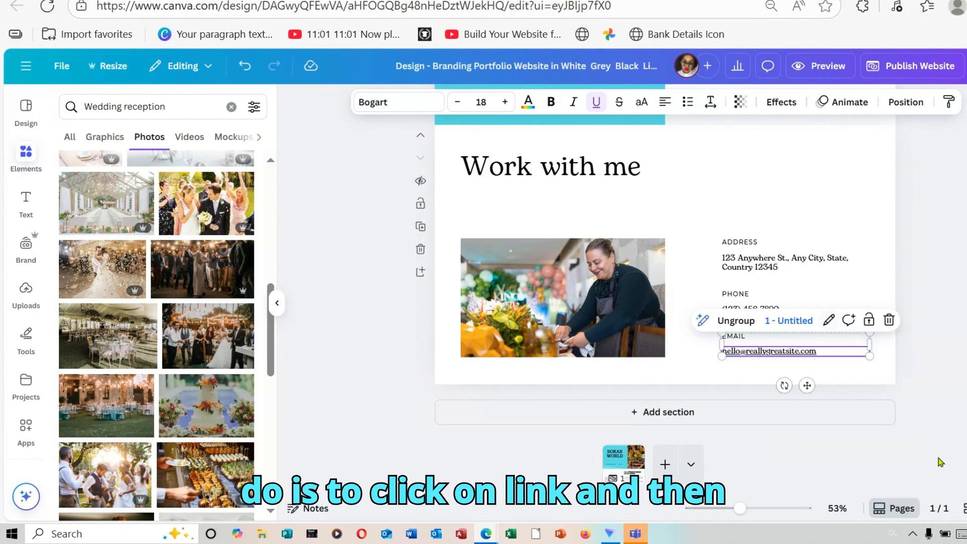
pyautogui.click(951, 346)
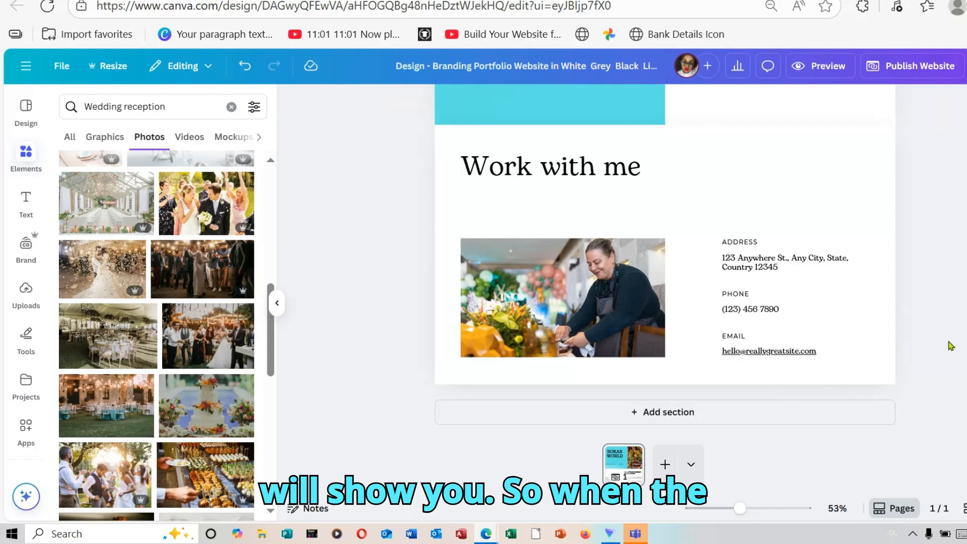
# - Move the Logo Design section up one position and back down to its original place
pyautogui.click(798, 353)
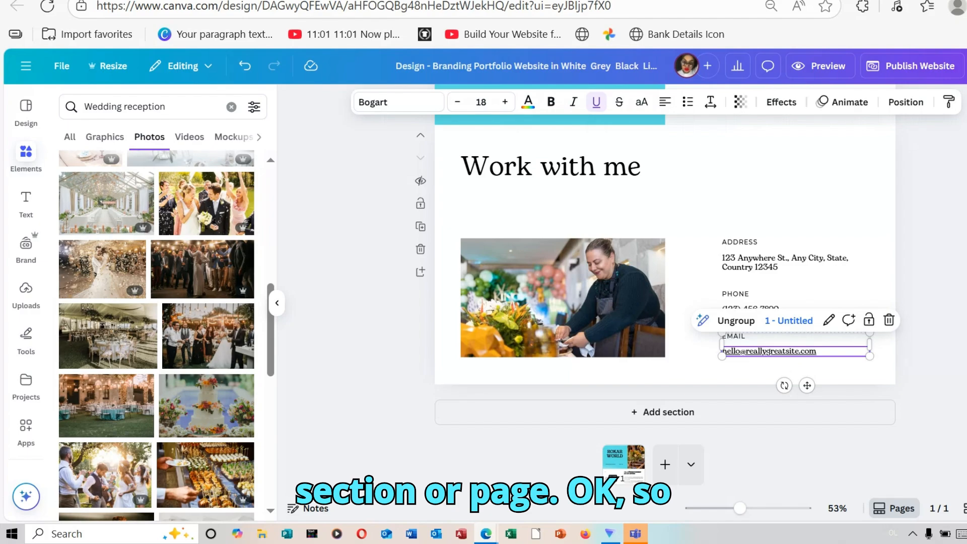
pyautogui.press('Escape')
pyautogui.scroll(10, 665, 252)
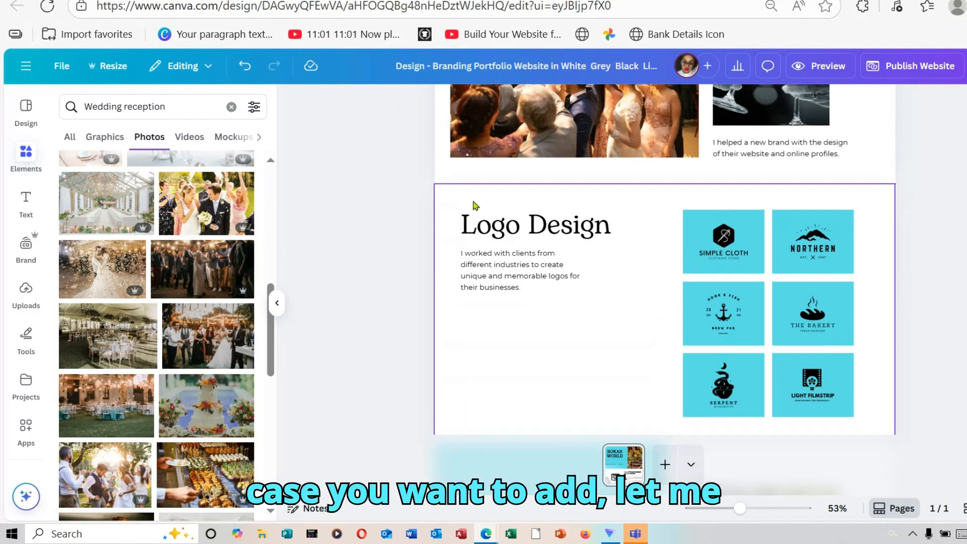
pyautogui.click(474, 205)
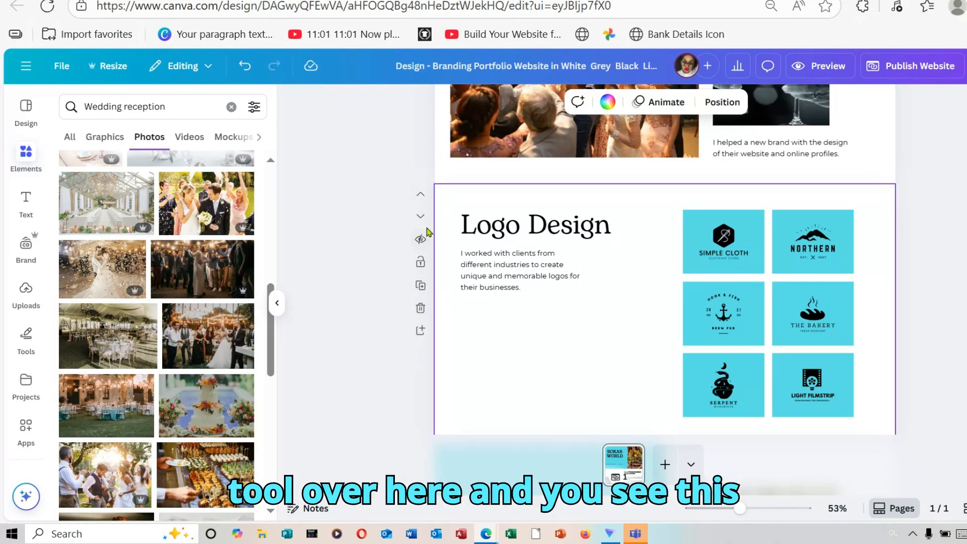
pyautogui.click(420, 197)
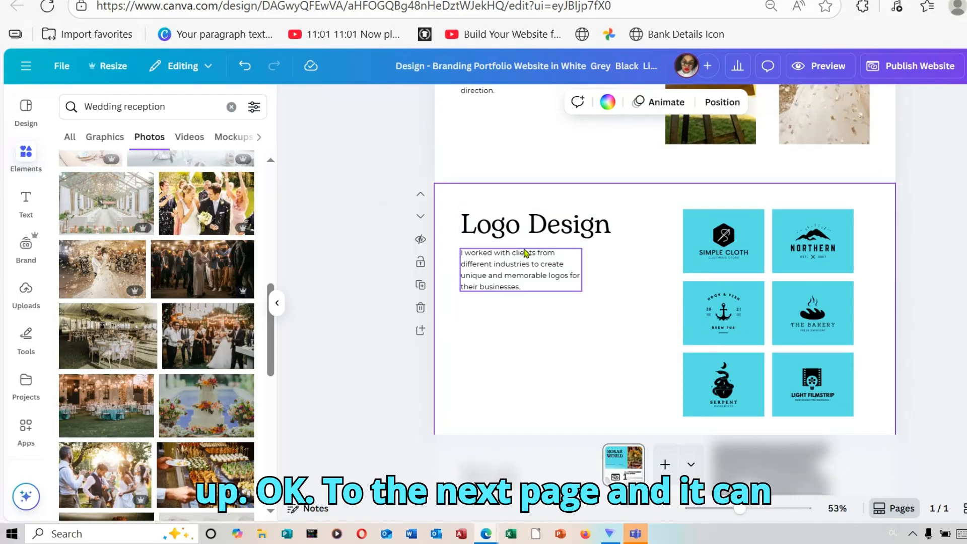
pyautogui.click(422, 217)
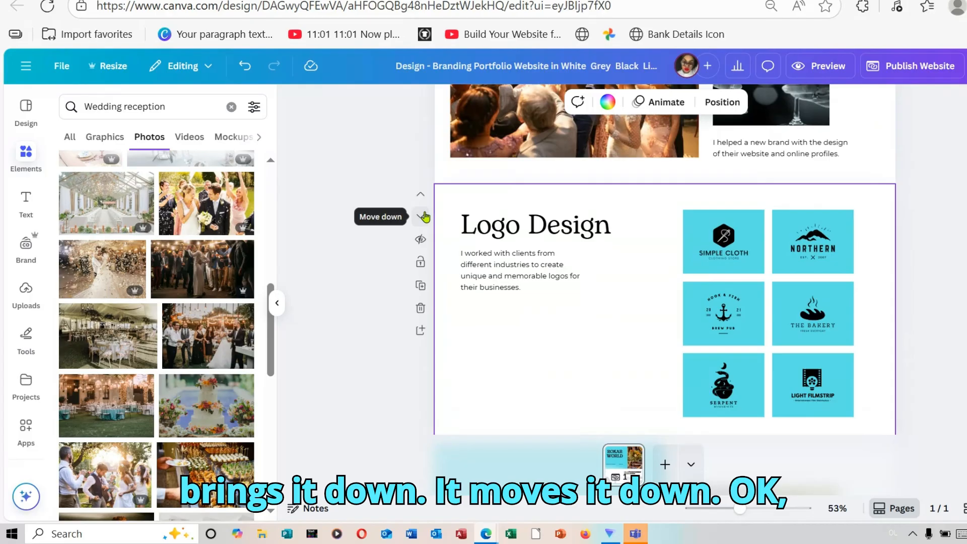
# - Duplicate the Logo Design section and delete the copy, and add a blank section below the "I help businesses" section and delete it
pyautogui.click(422, 285)
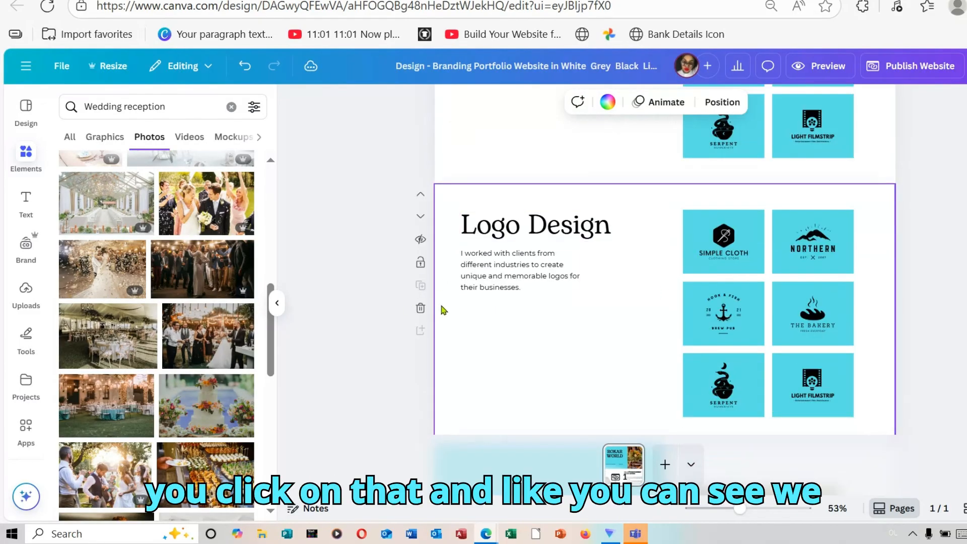
pyautogui.click(423, 310)
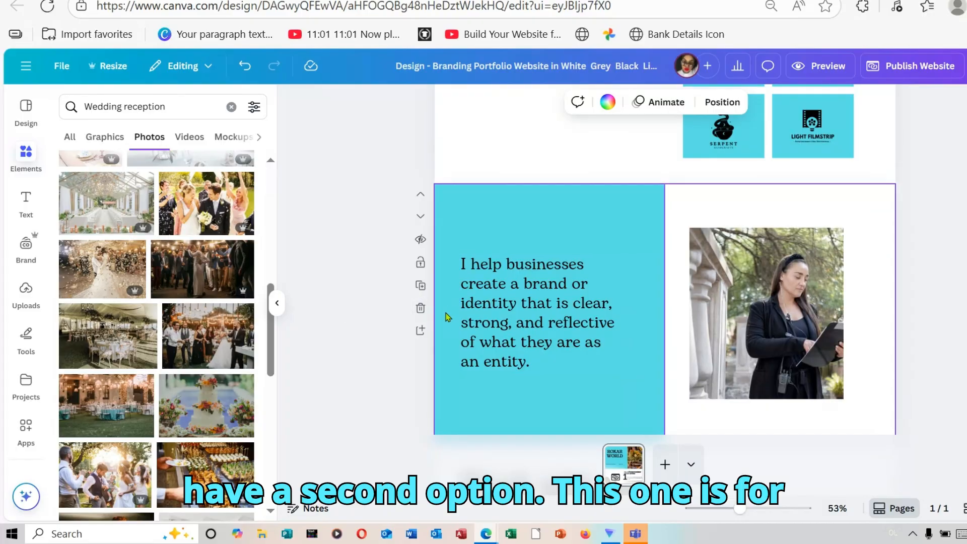
pyautogui.click(422, 331)
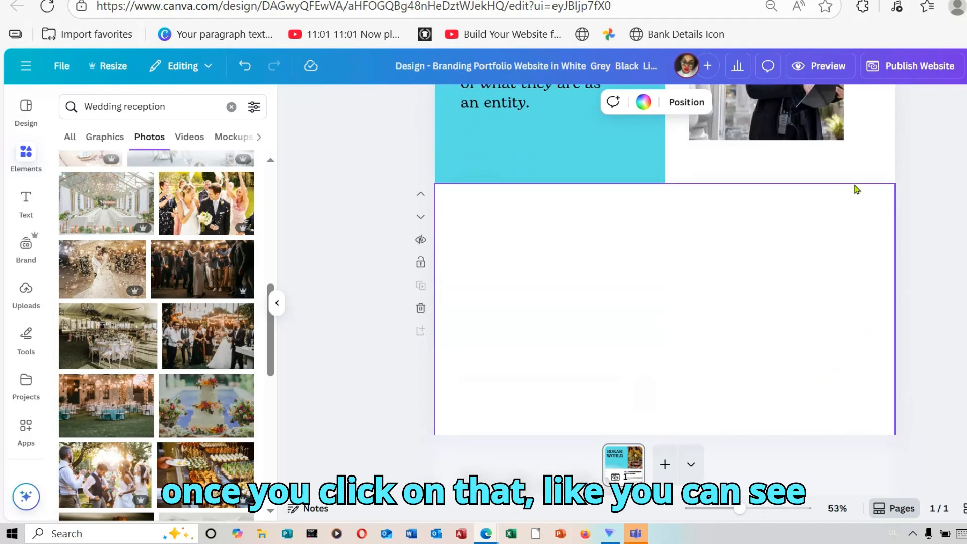
pyautogui.click(421, 309)
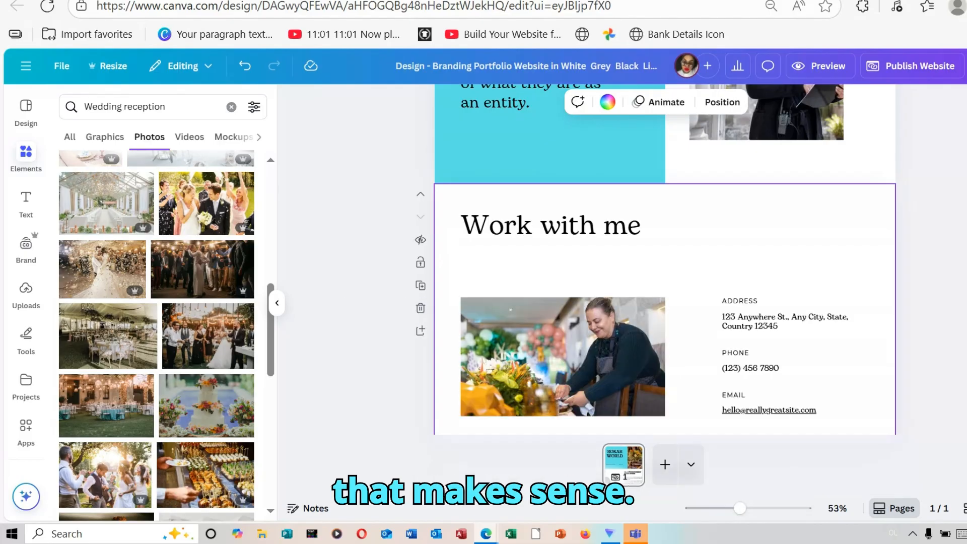
# - Change the ROKAR WORLD heading's font to Yeseva One and apply it to all Bogart text across the design
pyautogui.scroll(15, 665, 259)
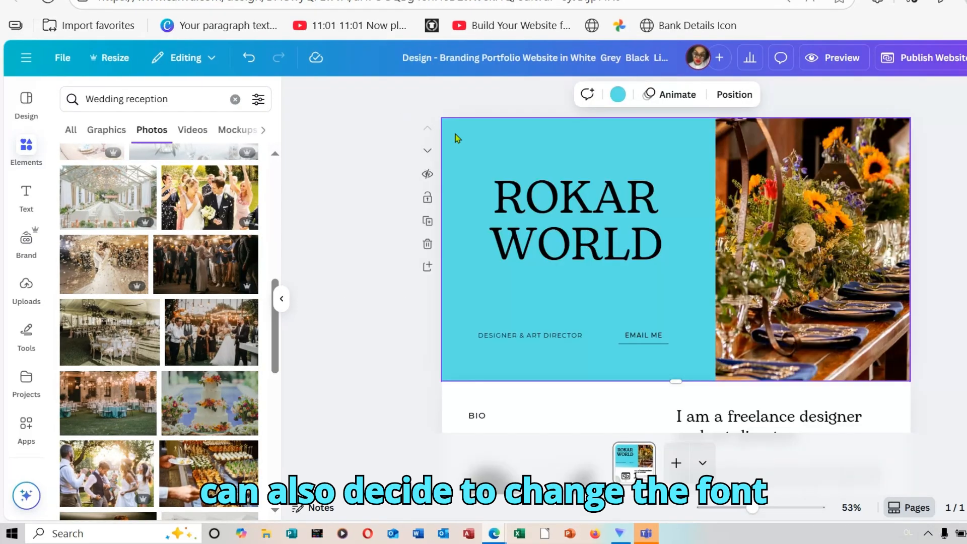
pyautogui.click(562, 214)
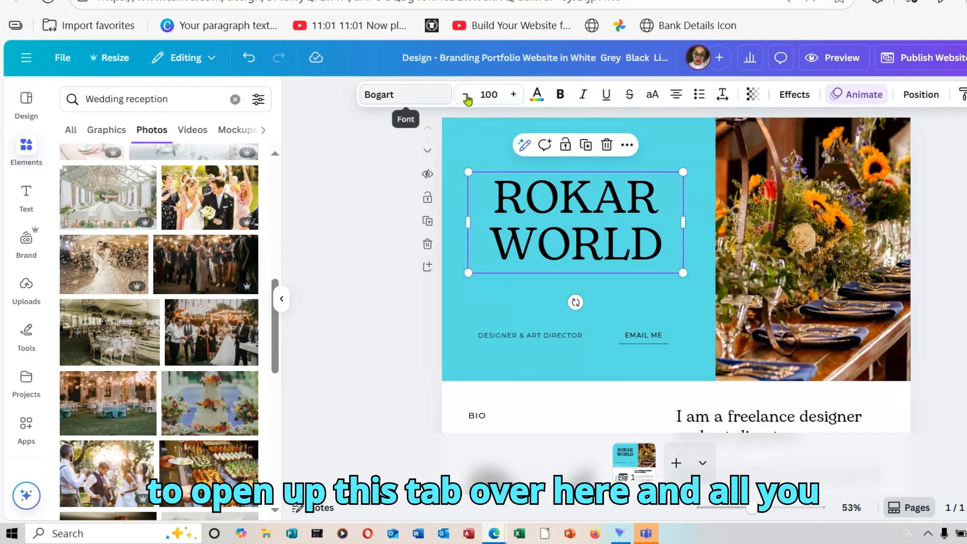
pyautogui.click(408, 99)
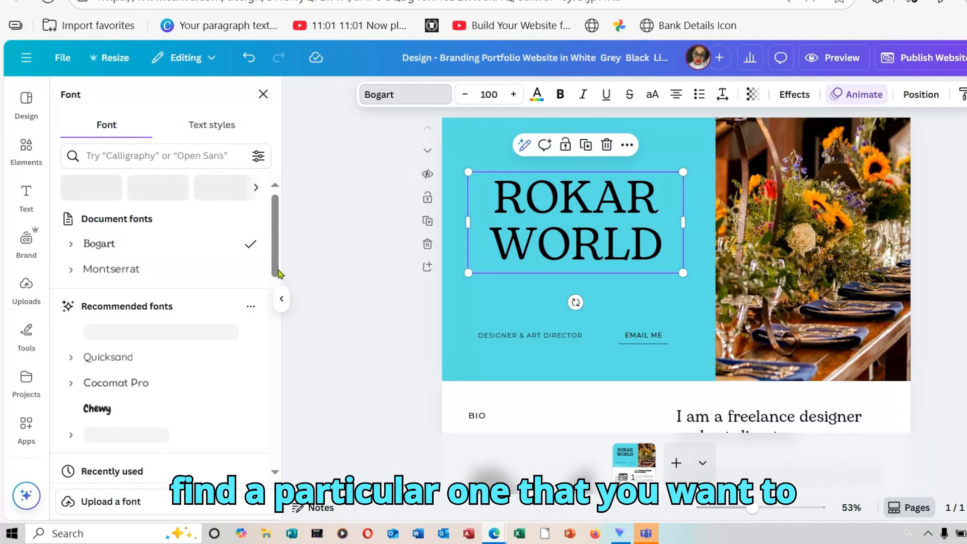
pyautogui.scroll(-3, 279, 287)
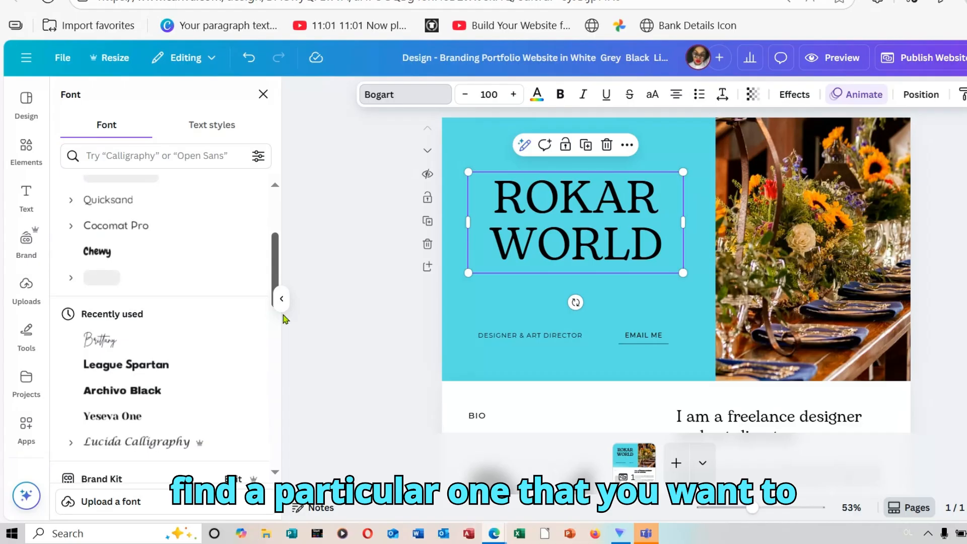
pyautogui.scroll(-4, 173, 301)
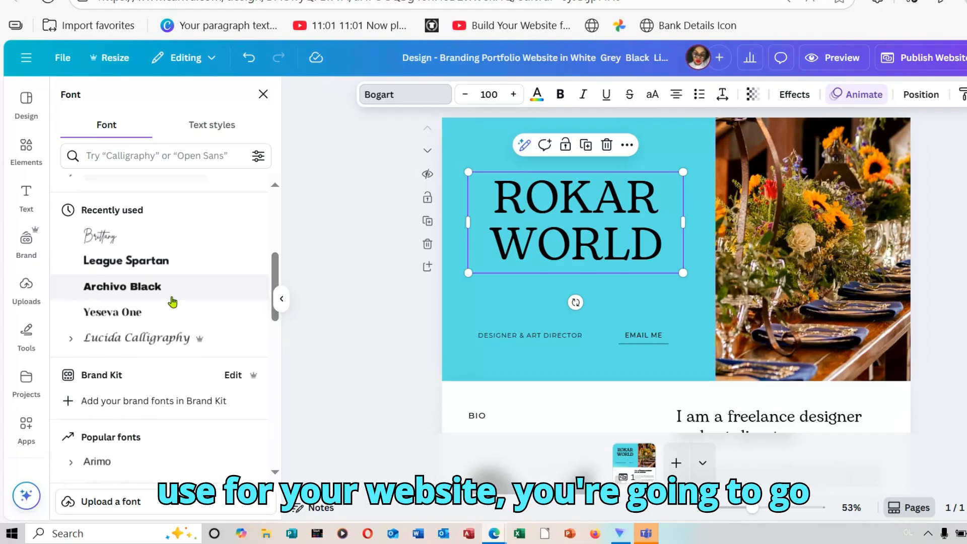
pyautogui.click(158, 317)
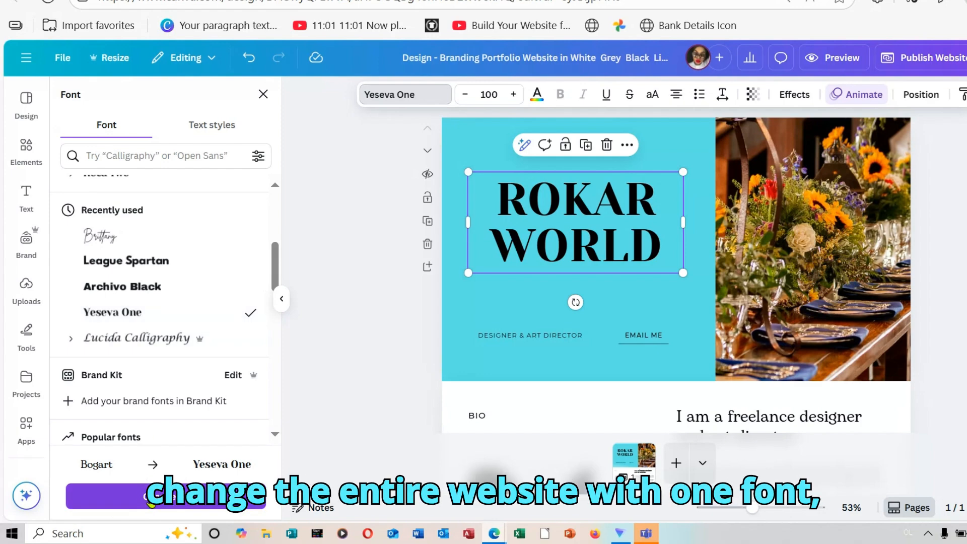
pyautogui.click(191, 508)
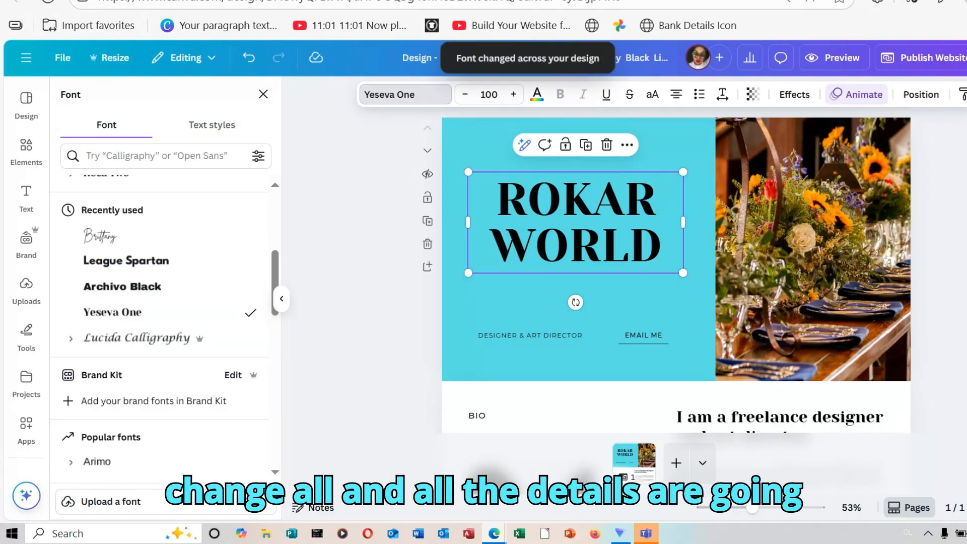
# - Recolour the whole ROKAR WORLD heading text with the orange from the photo colours
pyautogui.scroll(-15, 676, 276)
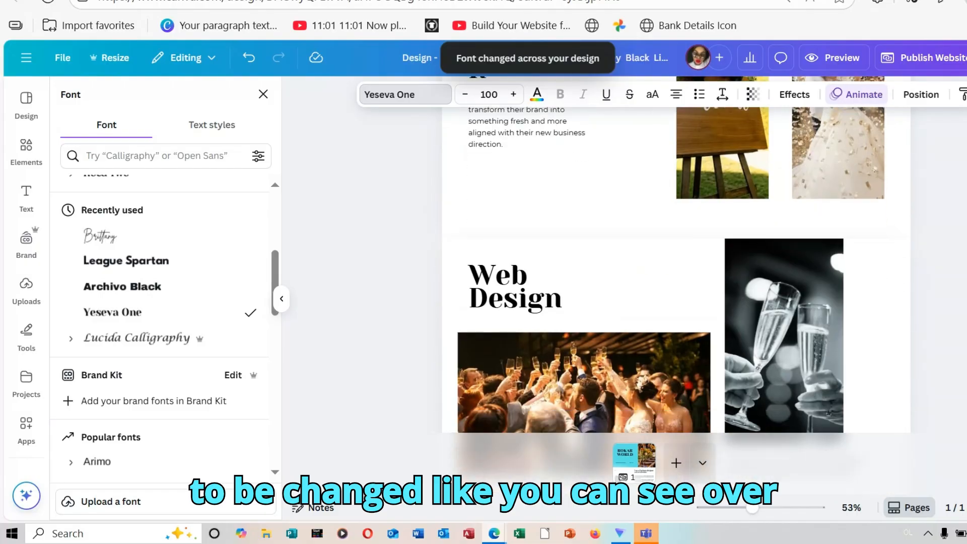
pyautogui.scroll(-5, 676, 276)
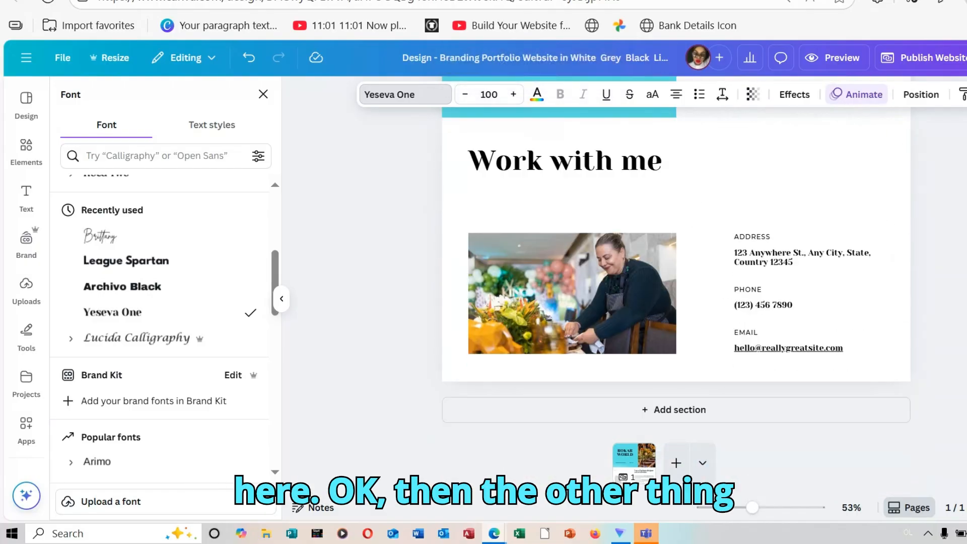
pyautogui.scroll(8, 676, 276)
pyautogui.scroll(5, 676, 277)
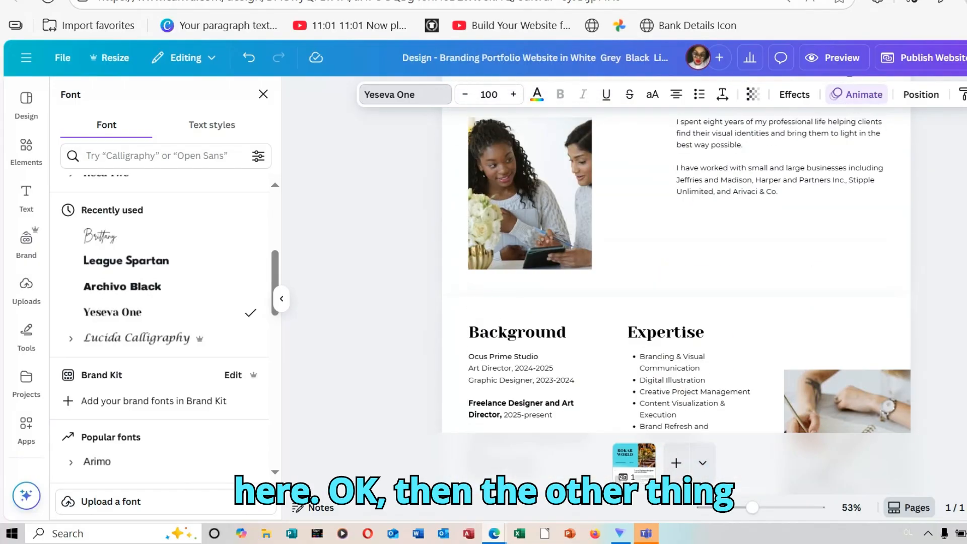
pyautogui.scroll(6, 876, 150)
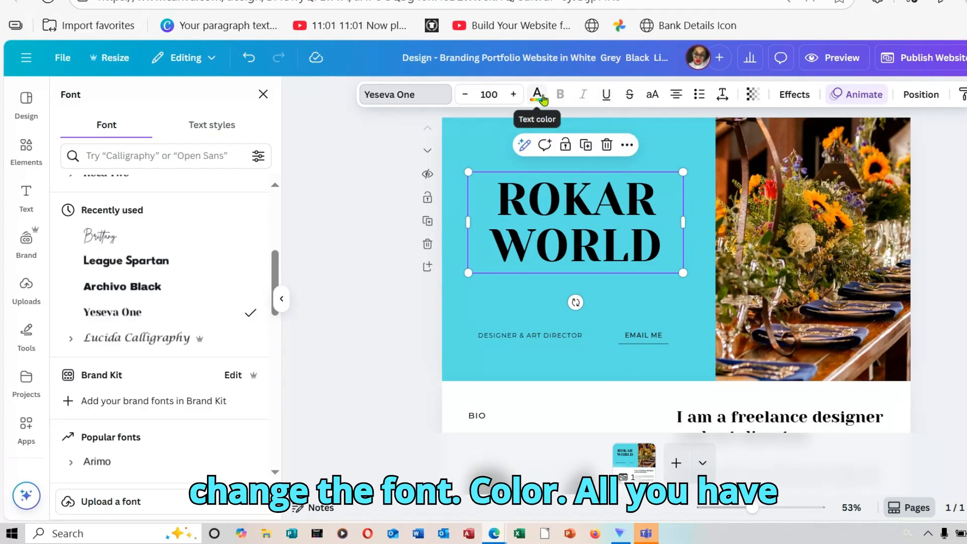
pyautogui.click(661, 246)
pyautogui.hotkey('ctrl', 'a')
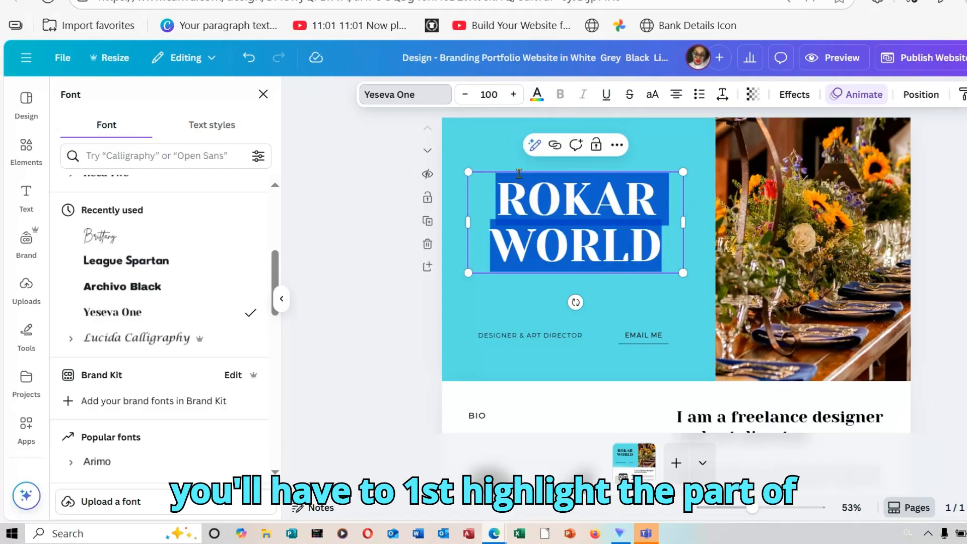
pyautogui.click(539, 92)
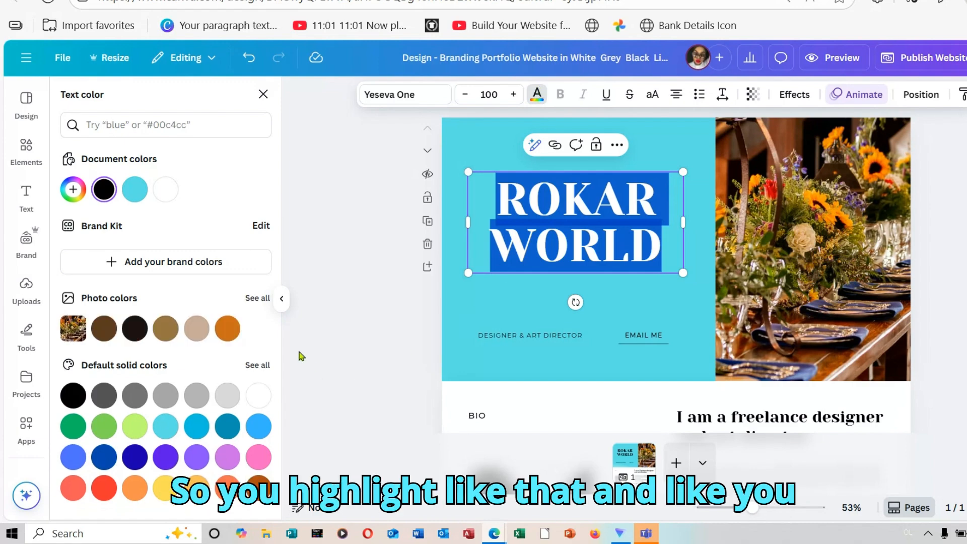
pyautogui.click(216, 329)
pyautogui.click(333, 299)
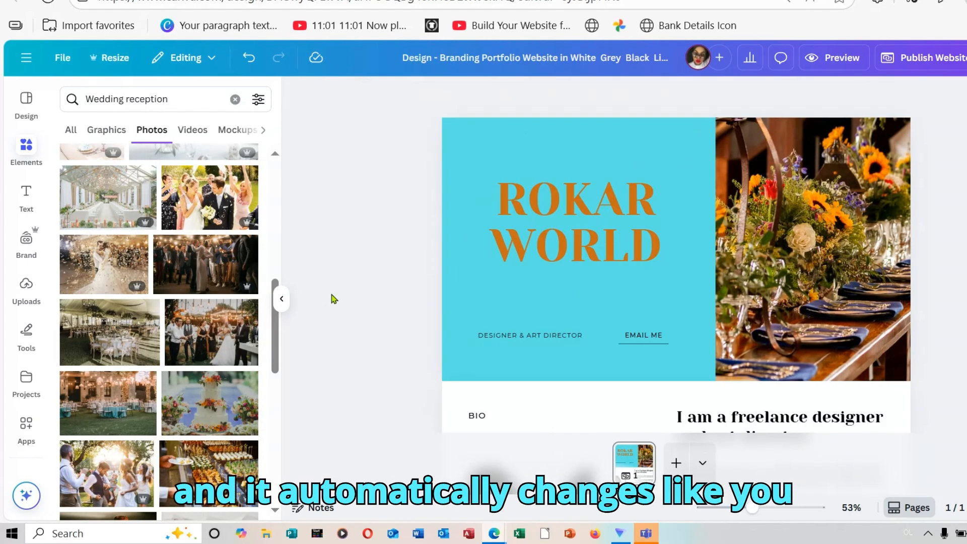
# - Undo the orange recolouring of the ROKAR WORLD heading
pyautogui.click(607, 228)
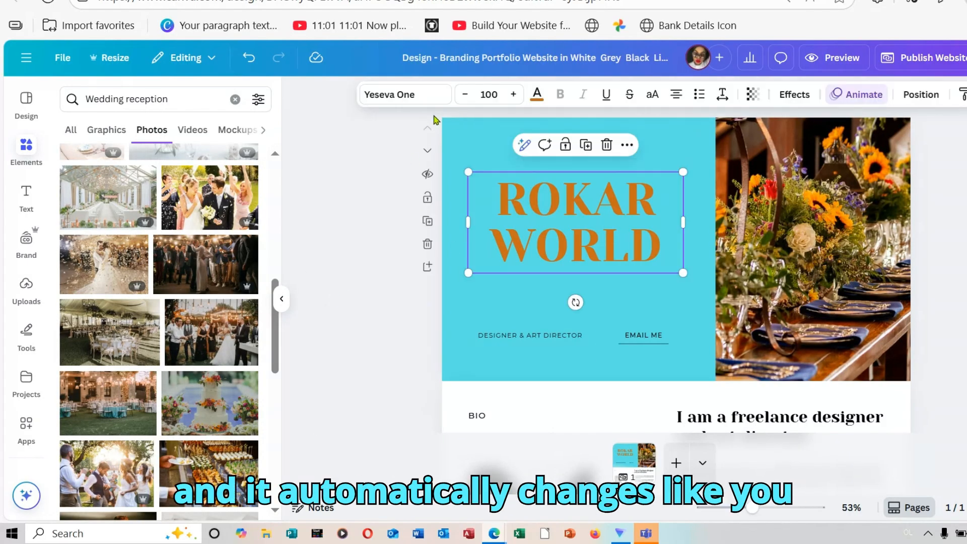
pyautogui.click(249, 57)
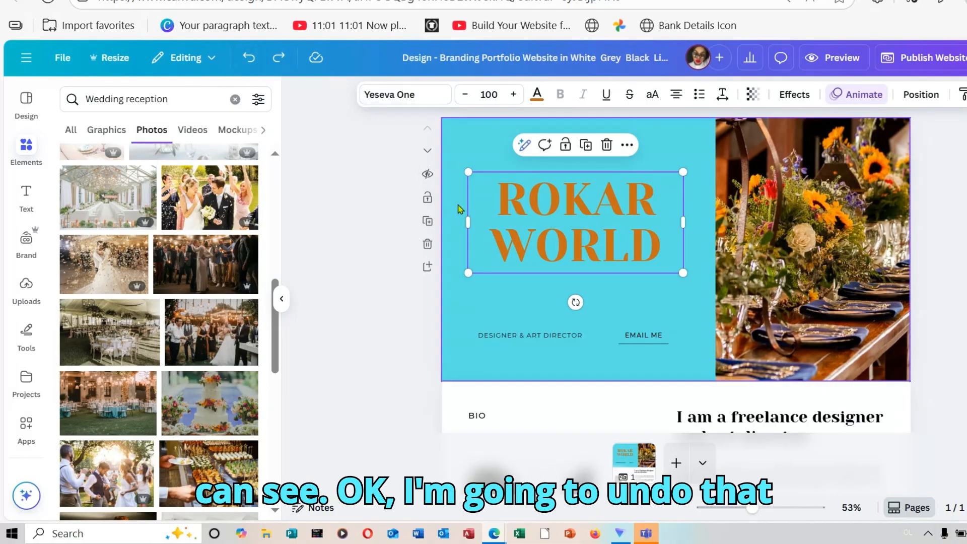
pyautogui.click(249, 57)
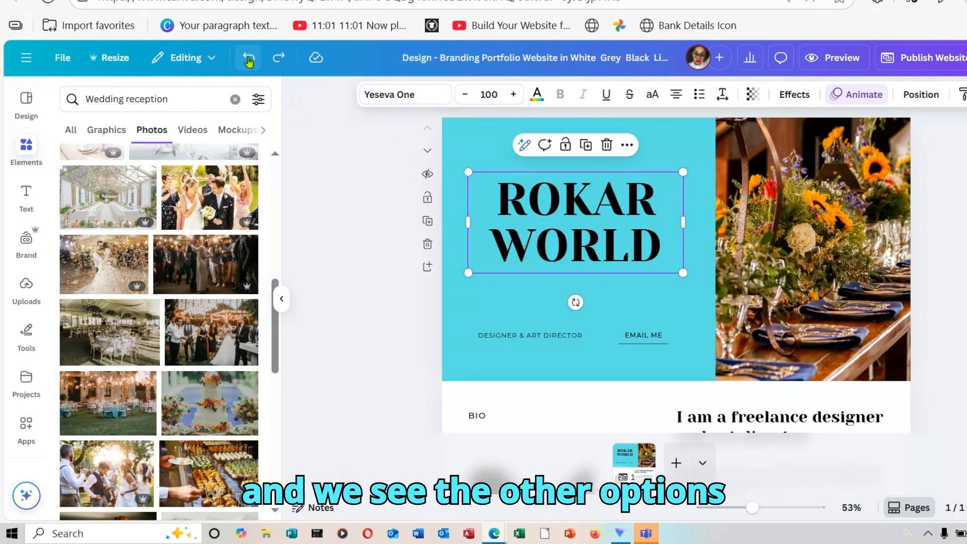
# - Cycle the ROKAR WORLD heading's text alignment through the other options and back to centred
pyautogui.click(683, 97)
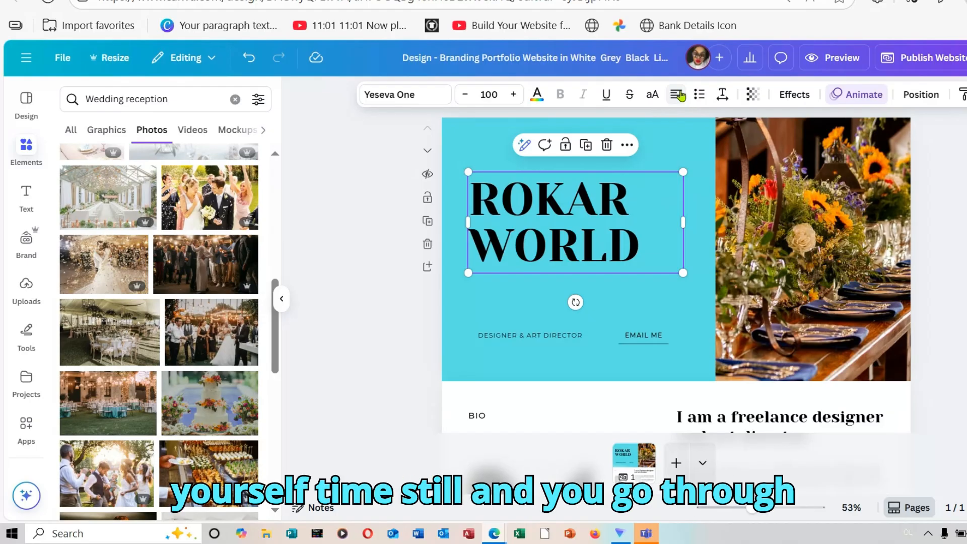
pyautogui.click(677, 95)
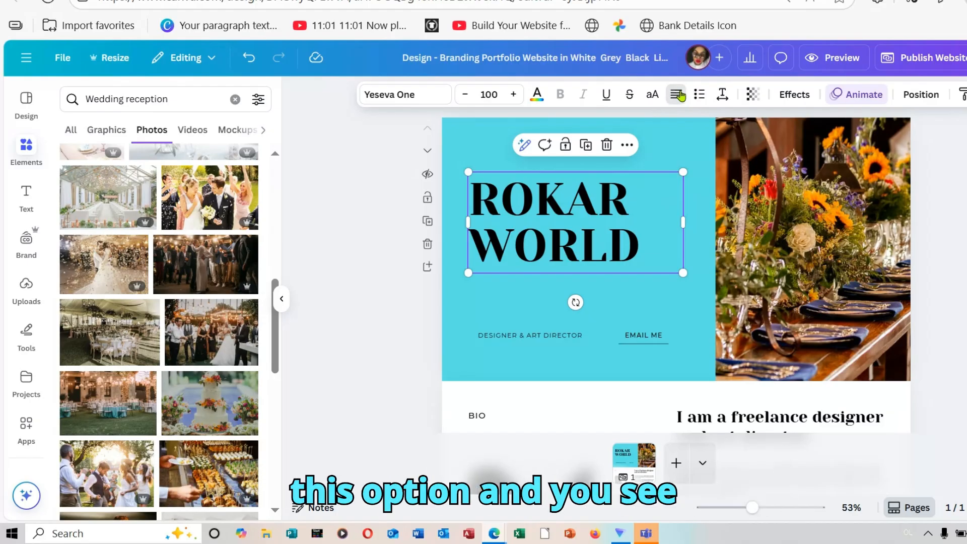
pyautogui.click(678, 94)
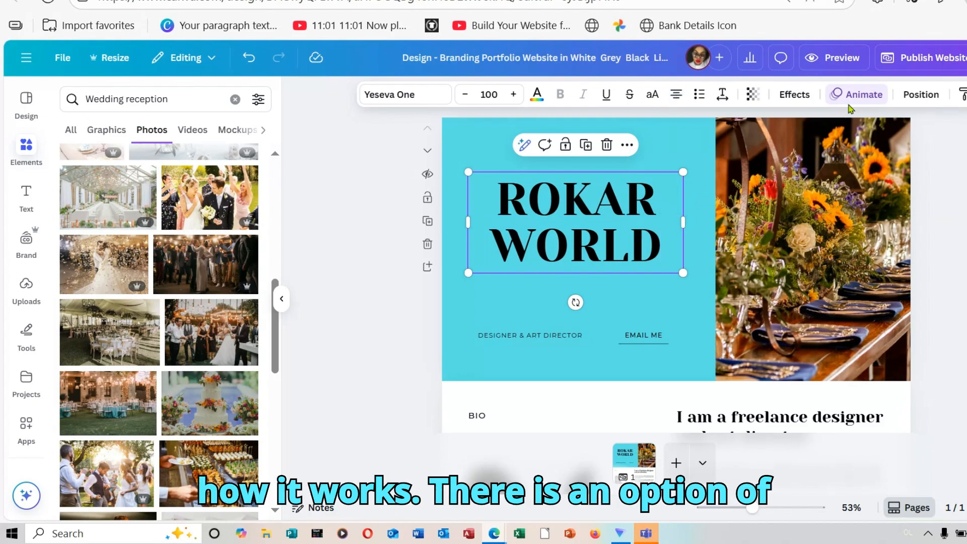
# - Apply the Lift text effect to the ROKAR WORLD heading
pyautogui.click(802, 93)
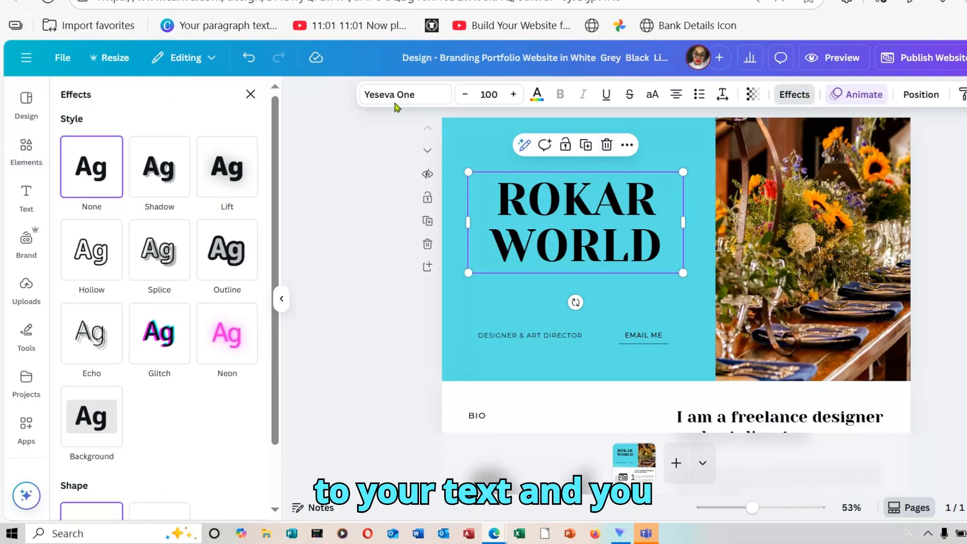
pyautogui.click(240, 180)
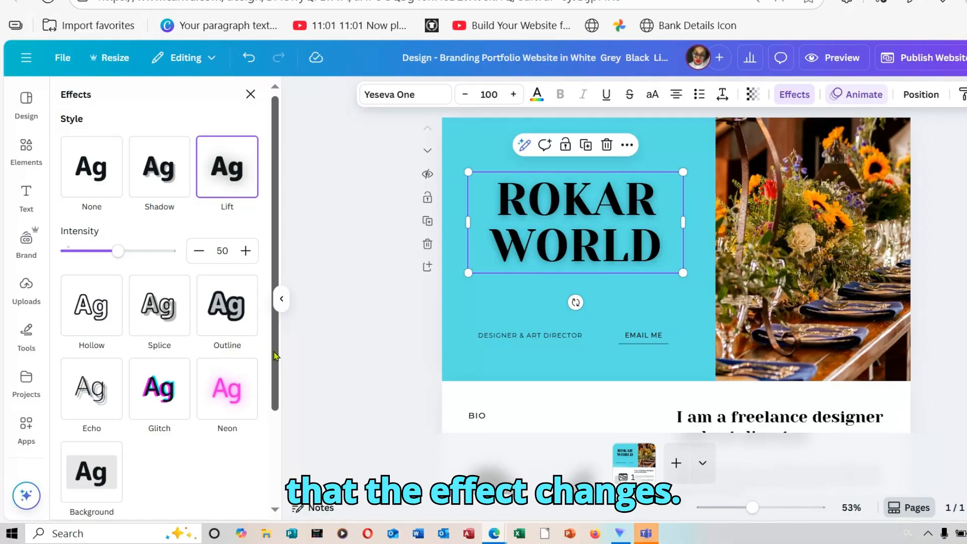
pyautogui.scroll(-3, 276, 356)
pyautogui.scroll(3, 276, 356)
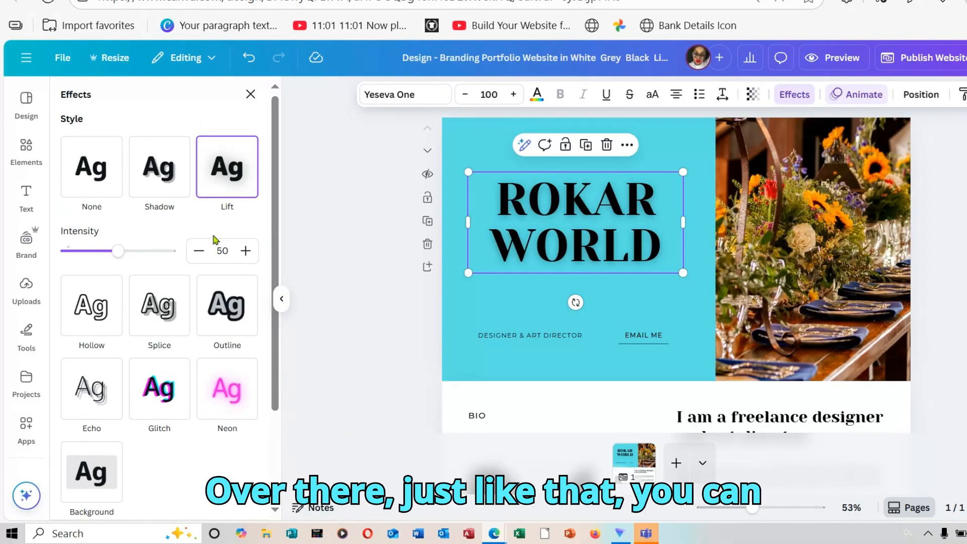
# - Try a Lift intensity of 47 and a brown Outline effect on the ROKAR WORLD heading, and undo both changes
pyautogui.moveTo(117, 250)
pyautogui.mouseDown()
pyautogui.moveTo(86, 252)
pyautogui.moveTo(115, 251)
pyautogui.mouseUp()
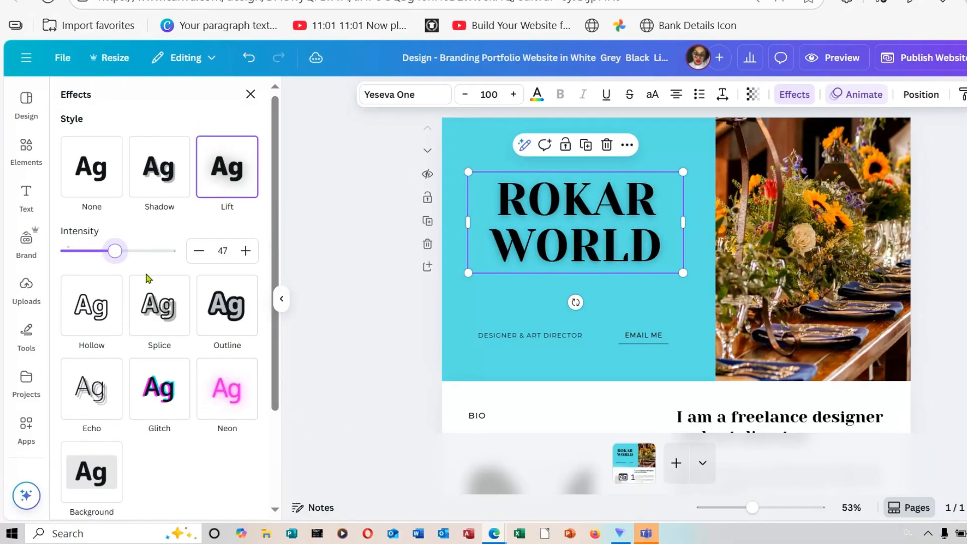
pyautogui.click(222, 305)
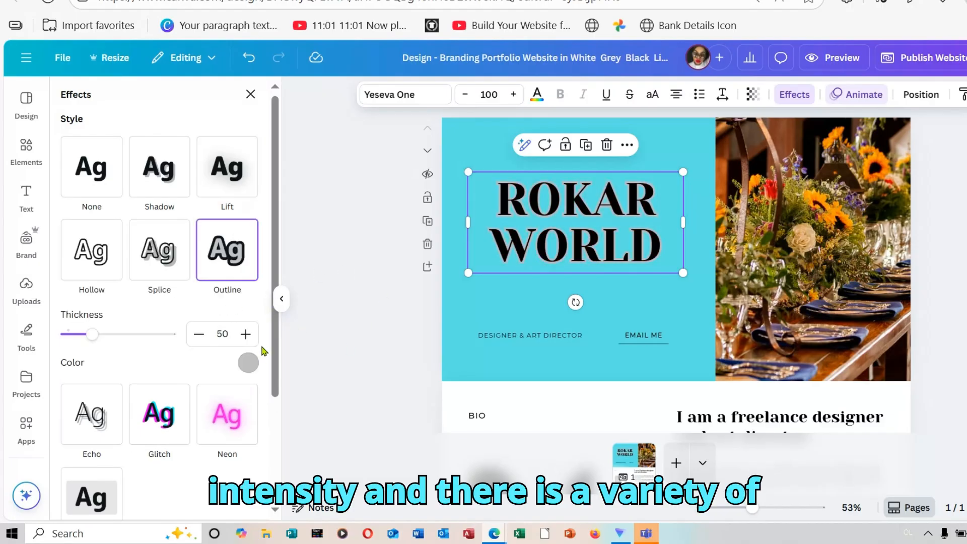
pyautogui.click(249, 363)
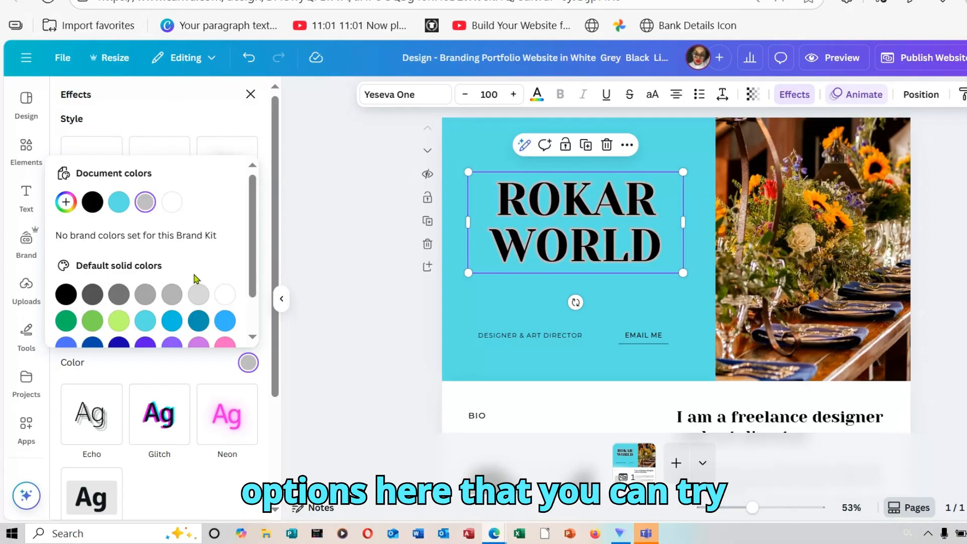
pyautogui.moveTo(259, 276); pyautogui.dragTo(260, 321)
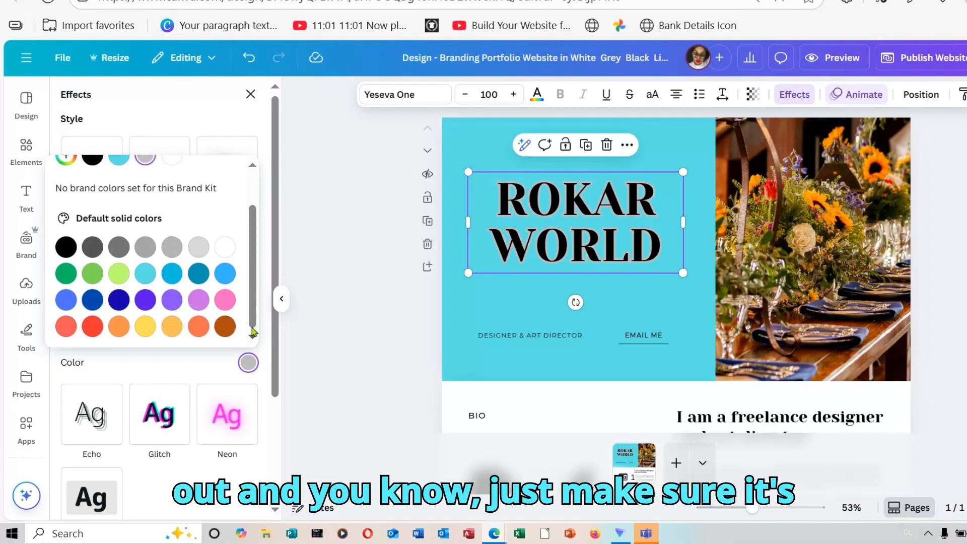
pyautogui.click(225, 325)
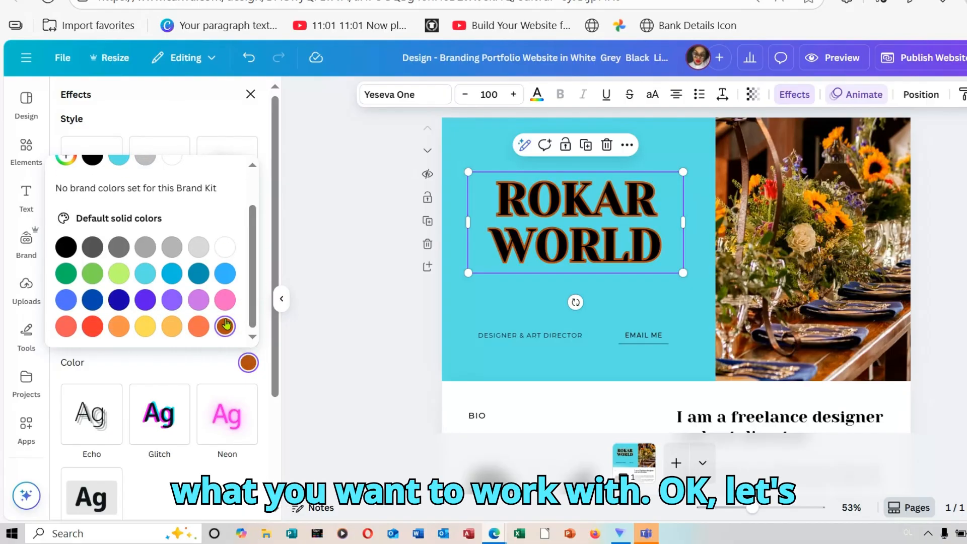
pyautogui.click(248, 58)
pyautogui.click(248, 58)
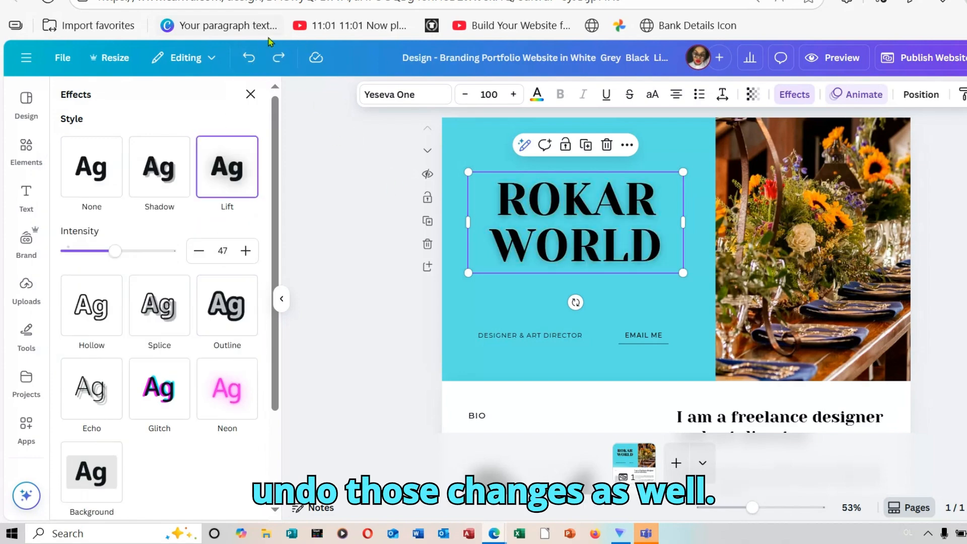
pyautogui.click(249, 57)
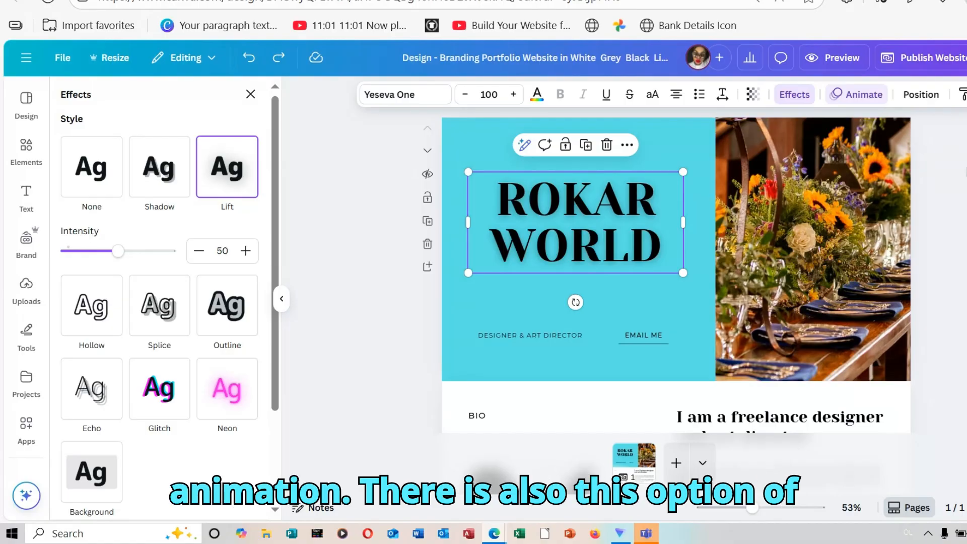
# - Try aligning the ROKAR WORLD heading to the horizontal centre of the page, and undo the move
pyautogui.click(932, 102)
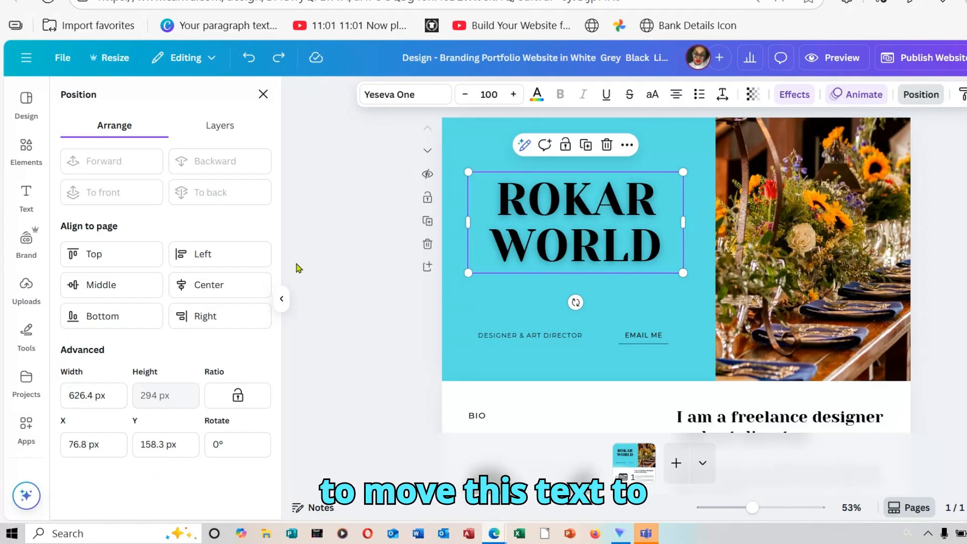
pyautogui.click(227, 286)
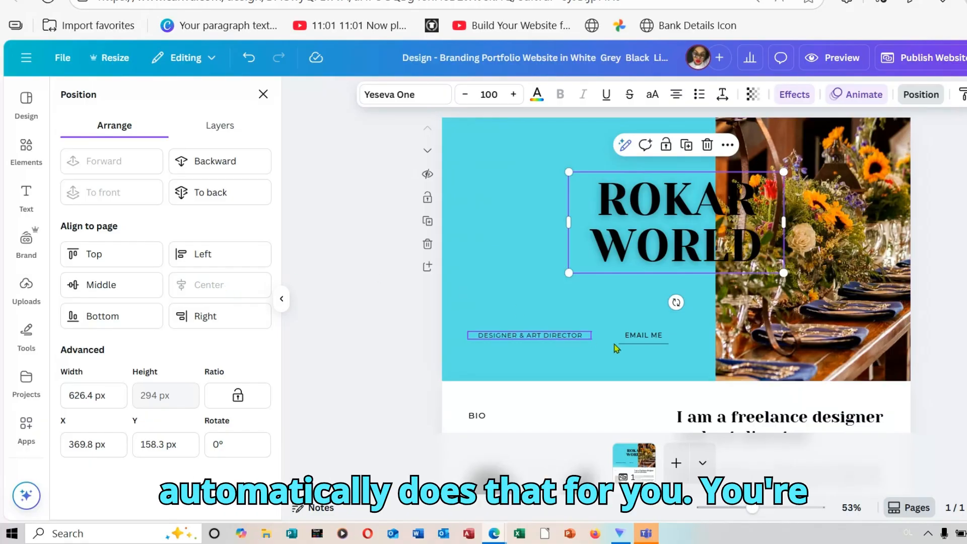
pyautogui.scroll(-1, 589, 339)
pyautogui.scroll(-5, 675, 252)
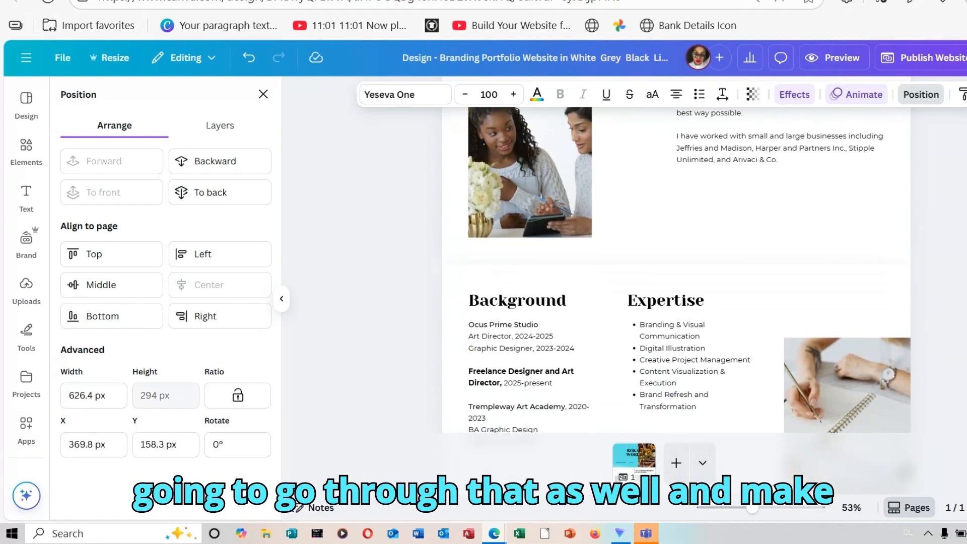
pyautogui.scroll(6, 675, 252)
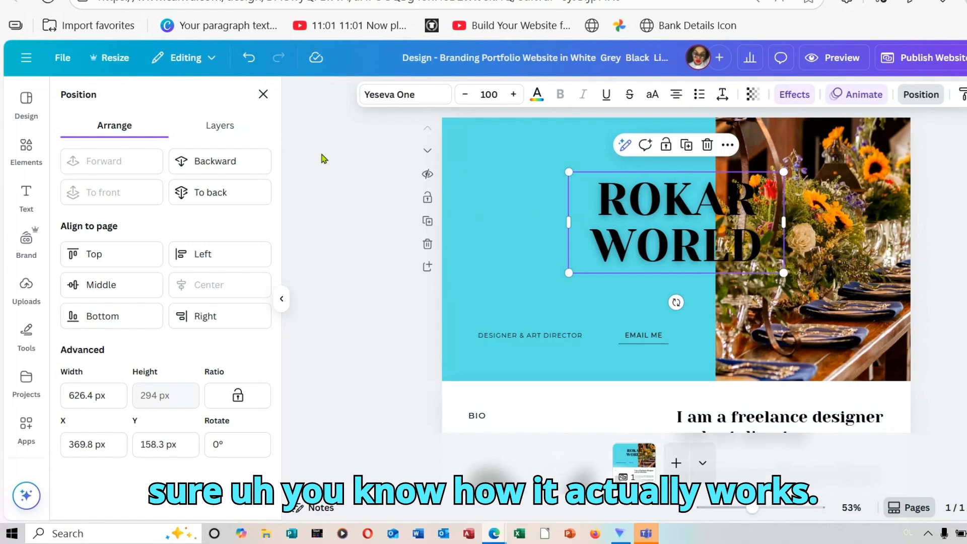
pyautogui.click(249, 58)
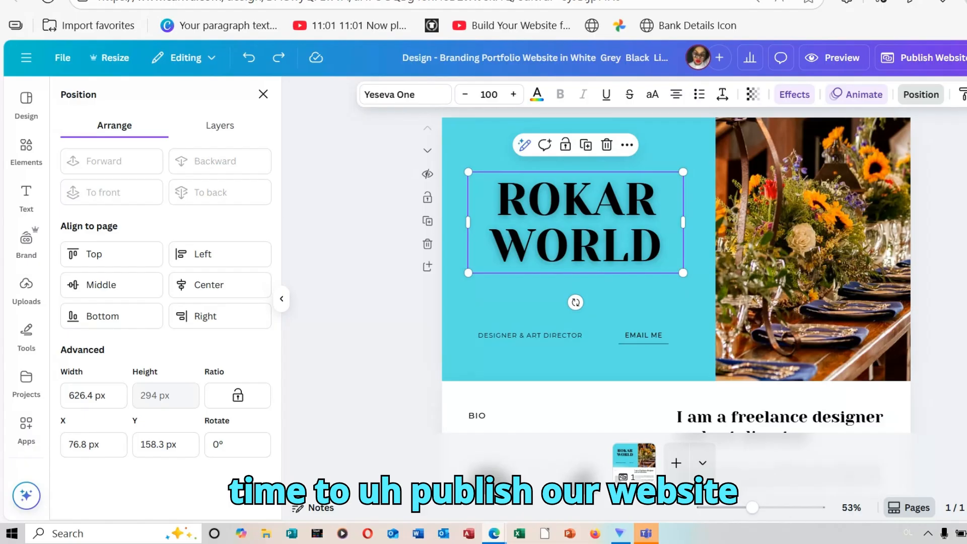
# - Examine the site address and custom domain options for publishing the website, and close them without publishing
pyautogui.click(921, 168)
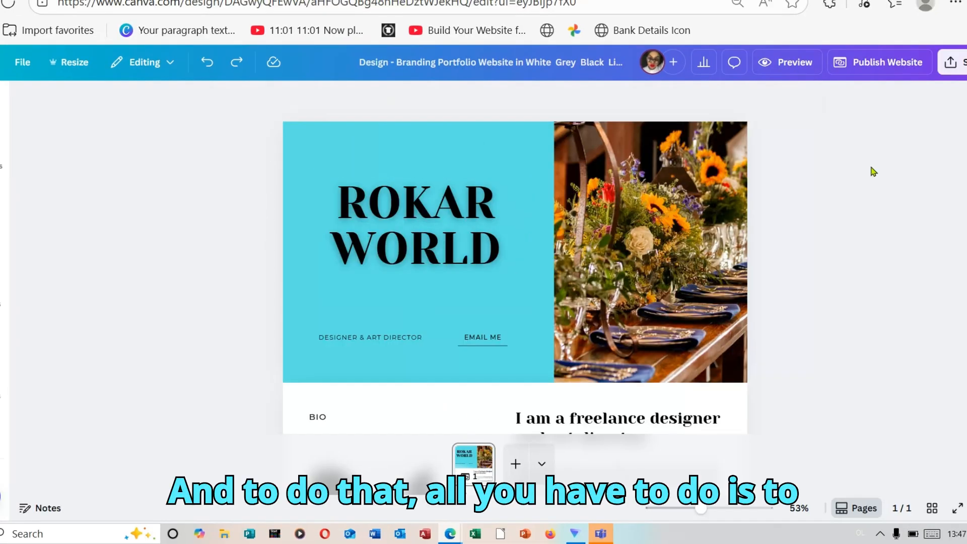
pyautogui.click(885, 63)
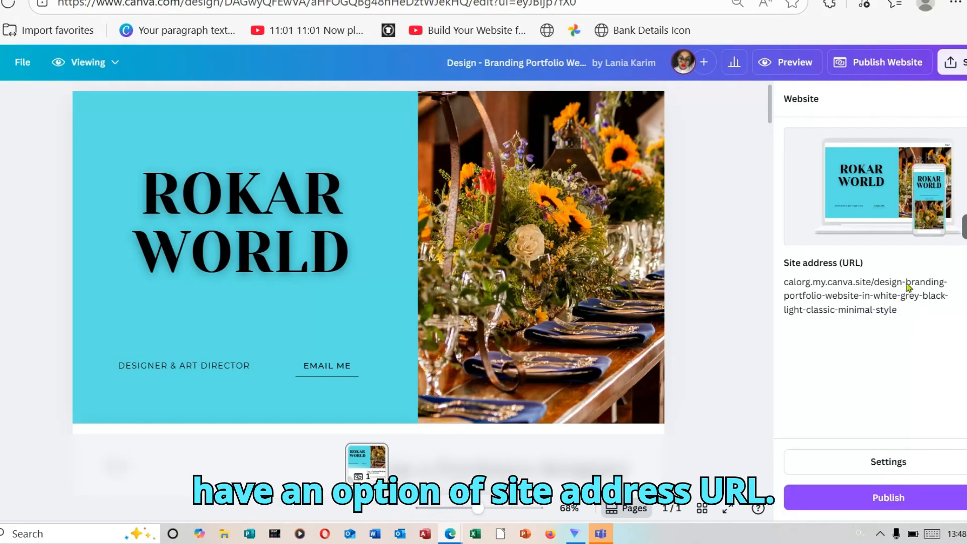
pyautogui.click(962, 295)
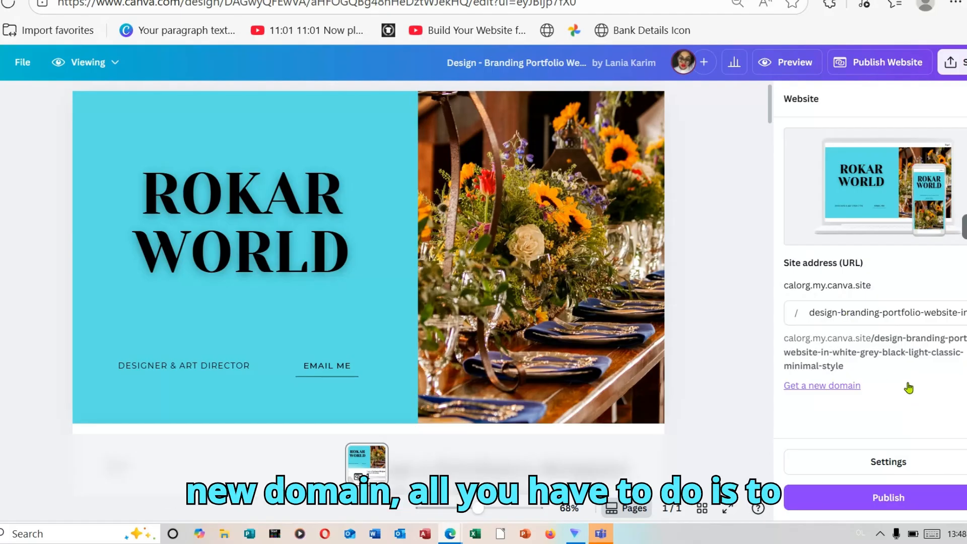
pyautogui.click(851, 387)
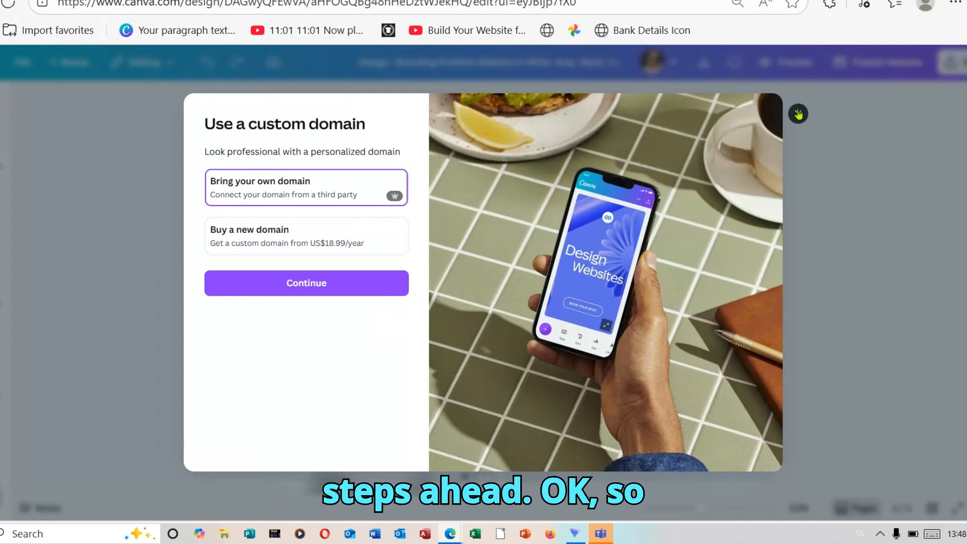
pyautogui.click(798, 114)
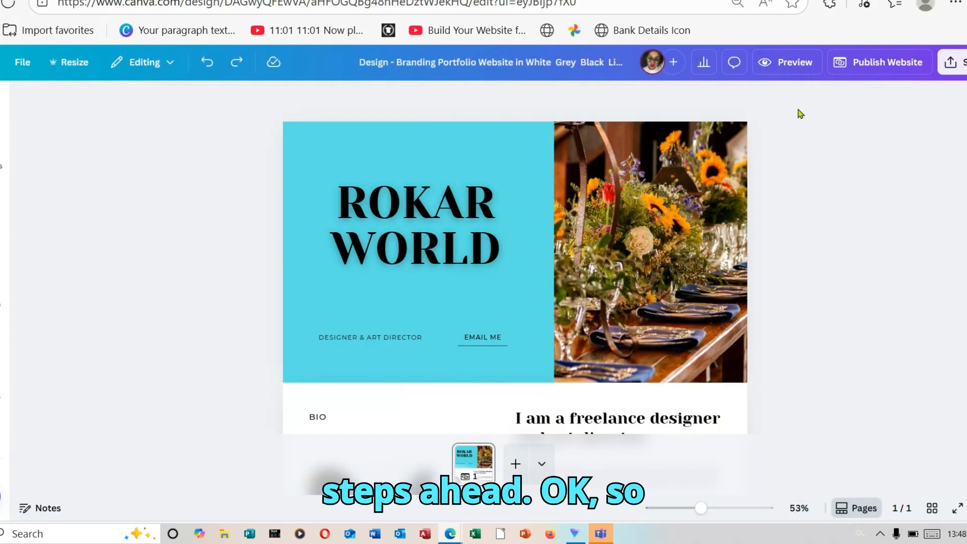
# - Preview the website in desktop view from the ROKAR WORLD header down to the contact section, and in mobile view
pyautogui.click(793, 62)
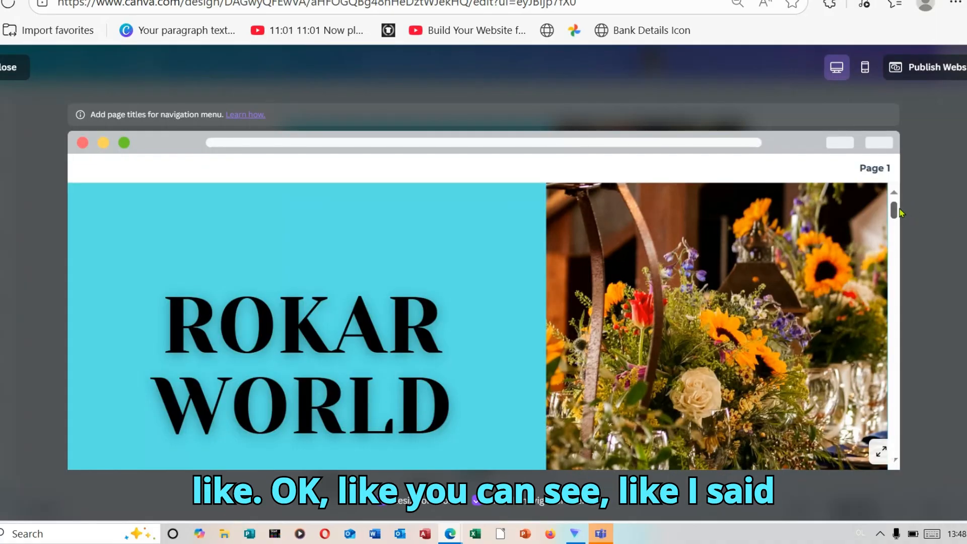
pyautogui.scroll(-5, 900, 229)
pyautogui.scroll(-8, 900, 230)
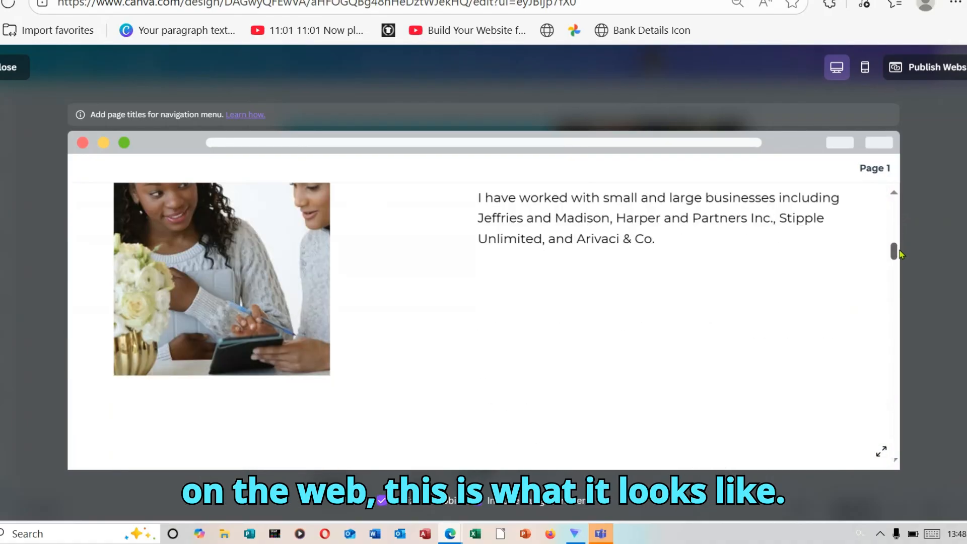
pyautogui.scroll(-5, 899, 259)
pyautogui.scroll(-4, 900, 259)
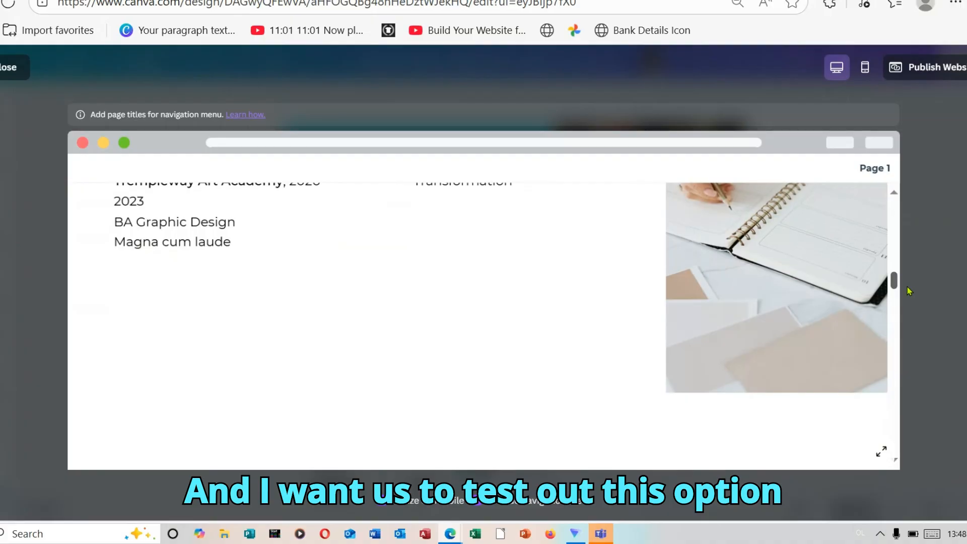
pyautogui.scroll(-8, 908, 291)
pyautogui.scroll(-3, 927, 419)
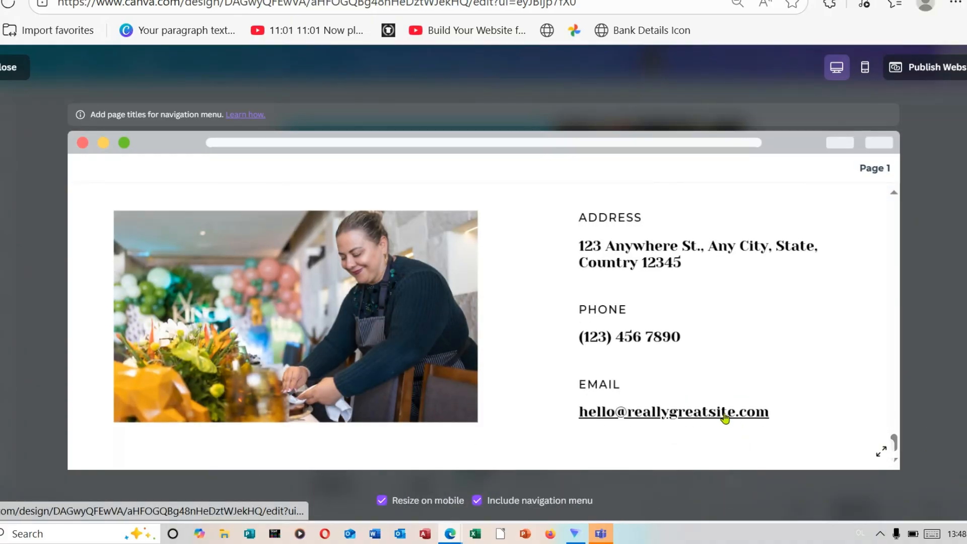
pyautogui.scroll(20, 725, 418)
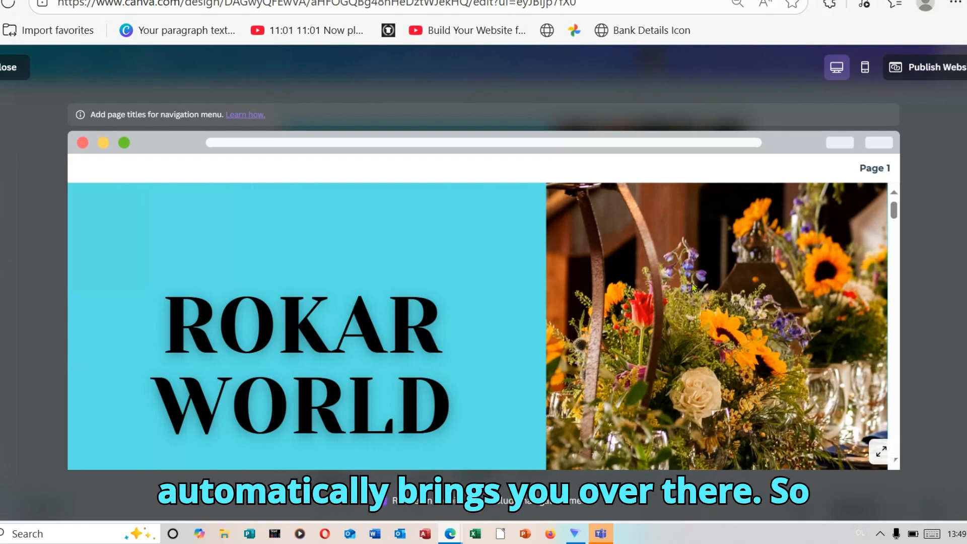
pyautogui.click(862, 70)
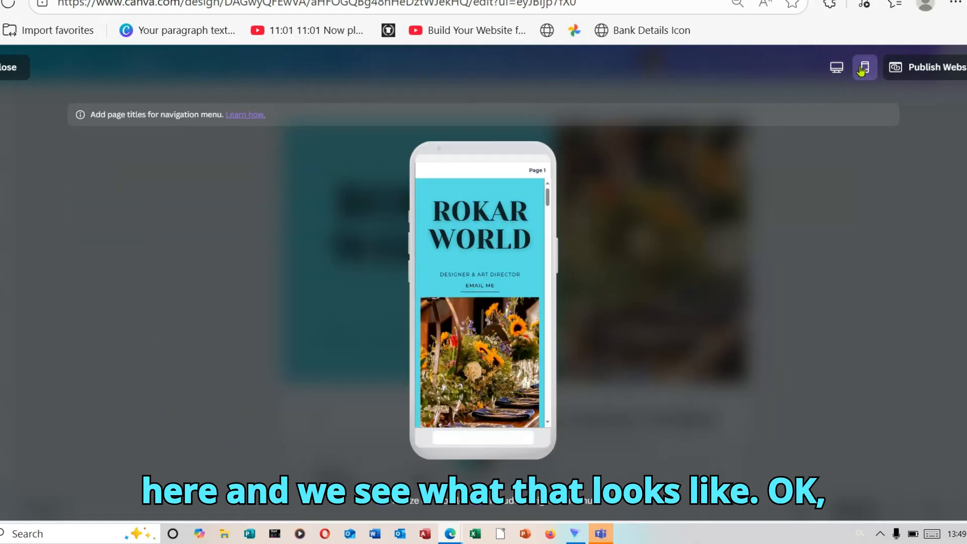
pyautogui.moveTo(552, 202)
pyautogui.mouseDown()
pyautogui.moveTo(555, 248)
pyautogui.moveTo(560, 189)
pyautogui.mouseUp()
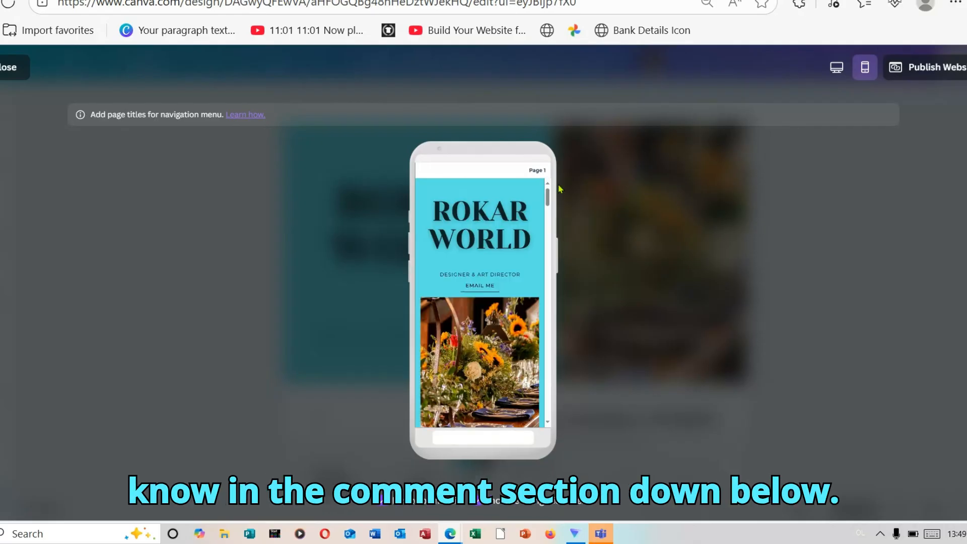